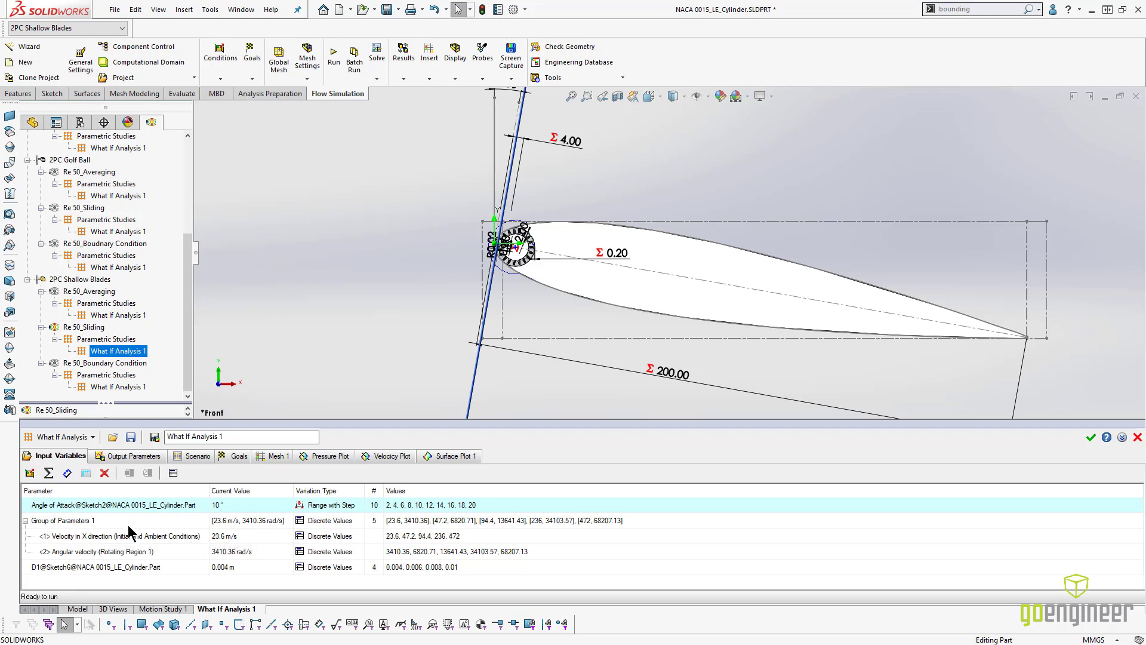
# - Delete all existing input variables from What If Analysis 1, including the angle of attack, the parameter group and the Sketch6 dimension
pyautogui.press('Delete')
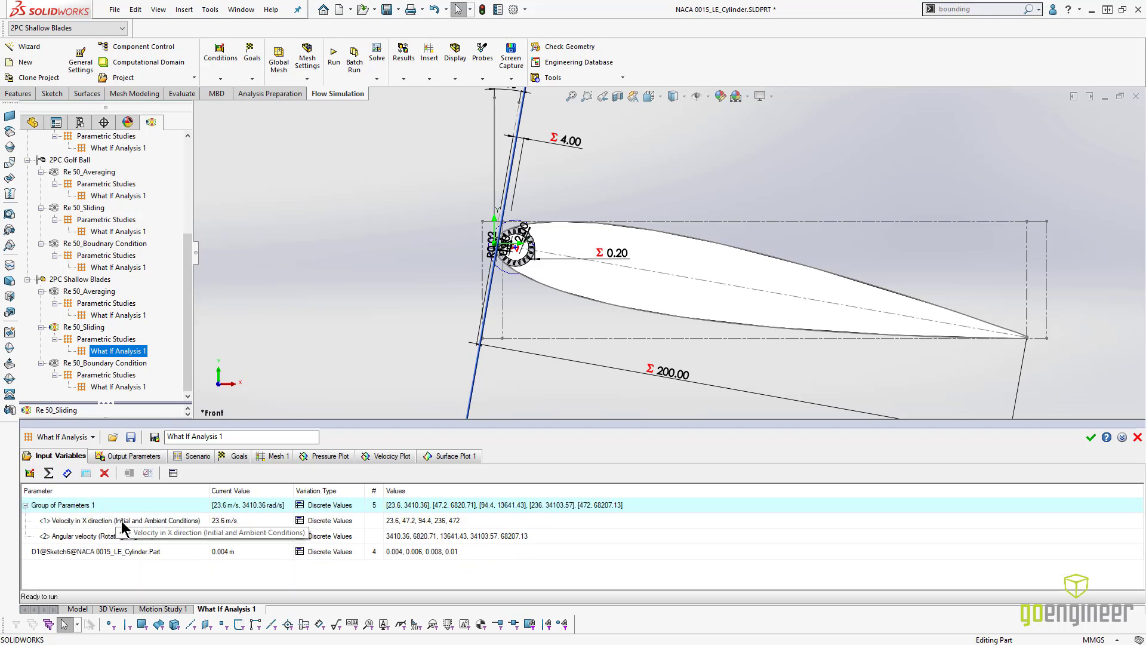
pyautogui.press('Delete')
pyautogui.click(128, 503)
pyautogui.press('Delete')
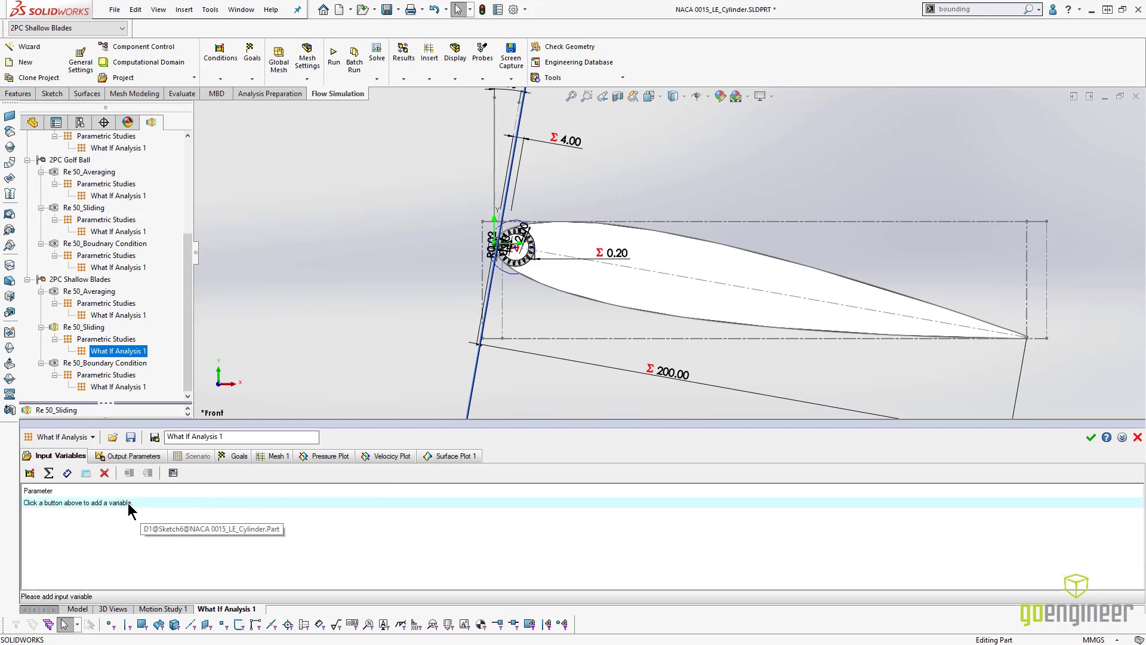
# - Add the airfoil's 10° Angle of Attack dimension from Sketch2 as an input variable
pyautogui.click(67, 472)
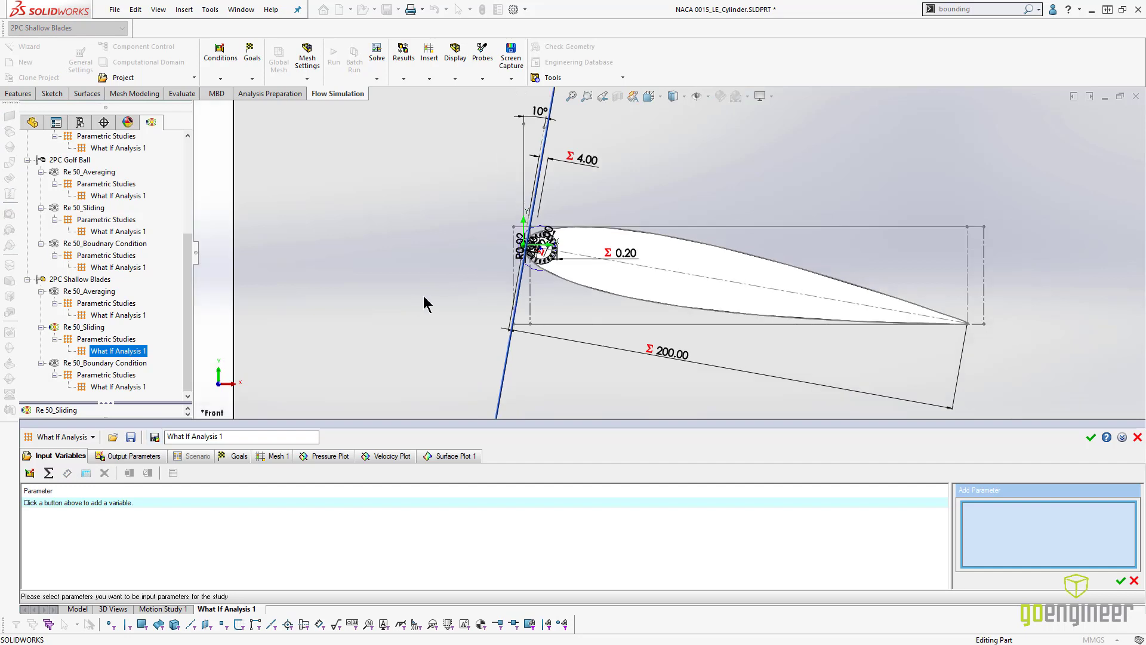
pyautogui.click(577, 153)
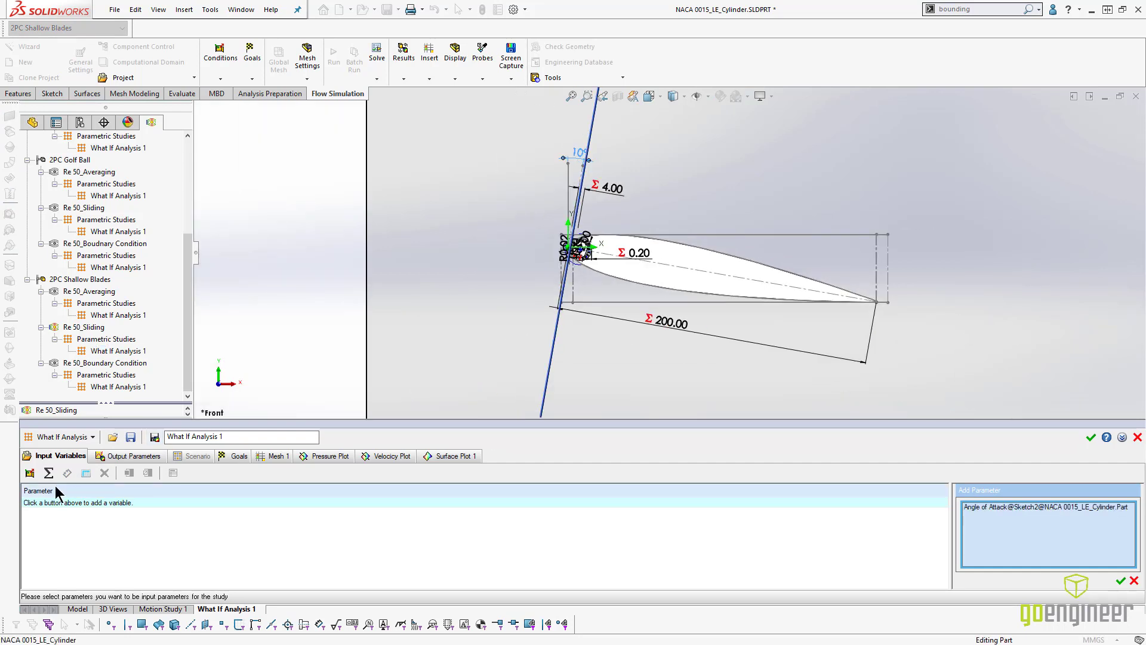
pyautogui.click(1119, 581)
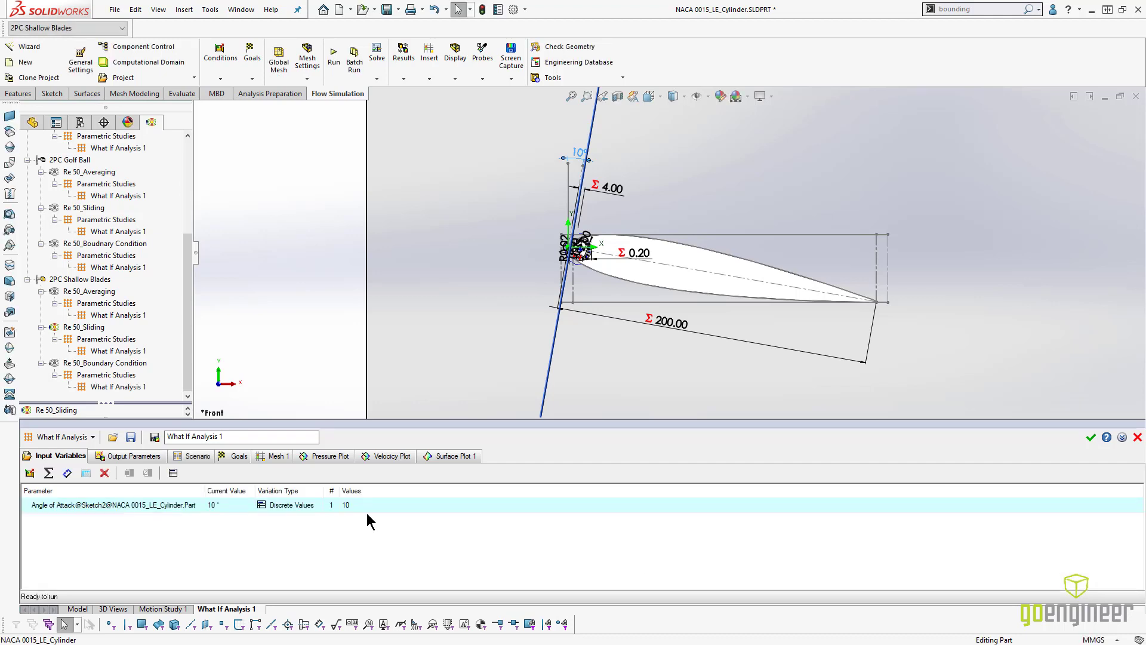
# - Define the angle of attack variation as Range with Step, from 2° to 16° in steps of 2°
pyautogui.doubleClick(1128, 509)
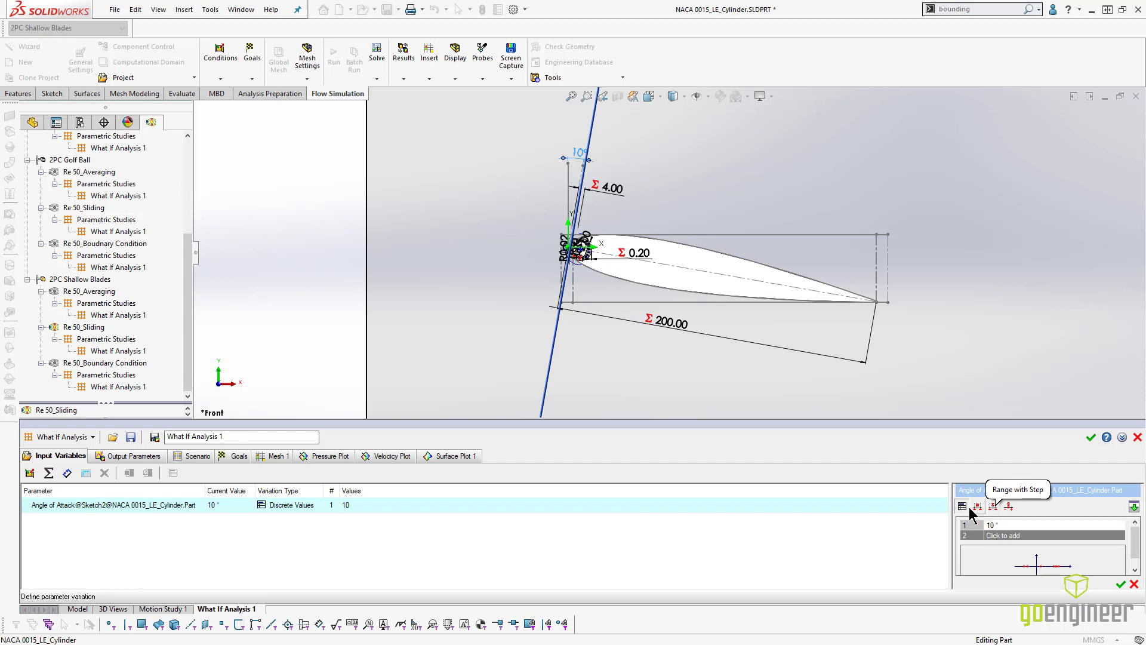
pyautogui.click(992, 506)
pyautogui.write('2')
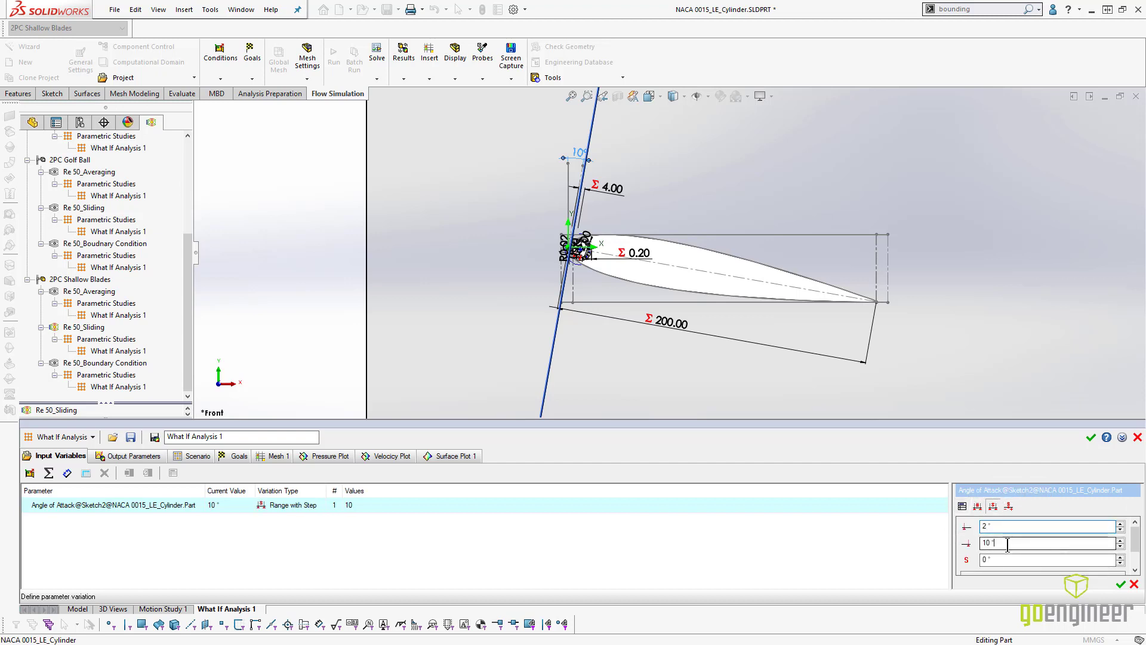
pyautogui.press('Tab')
pyautogui.write('16')
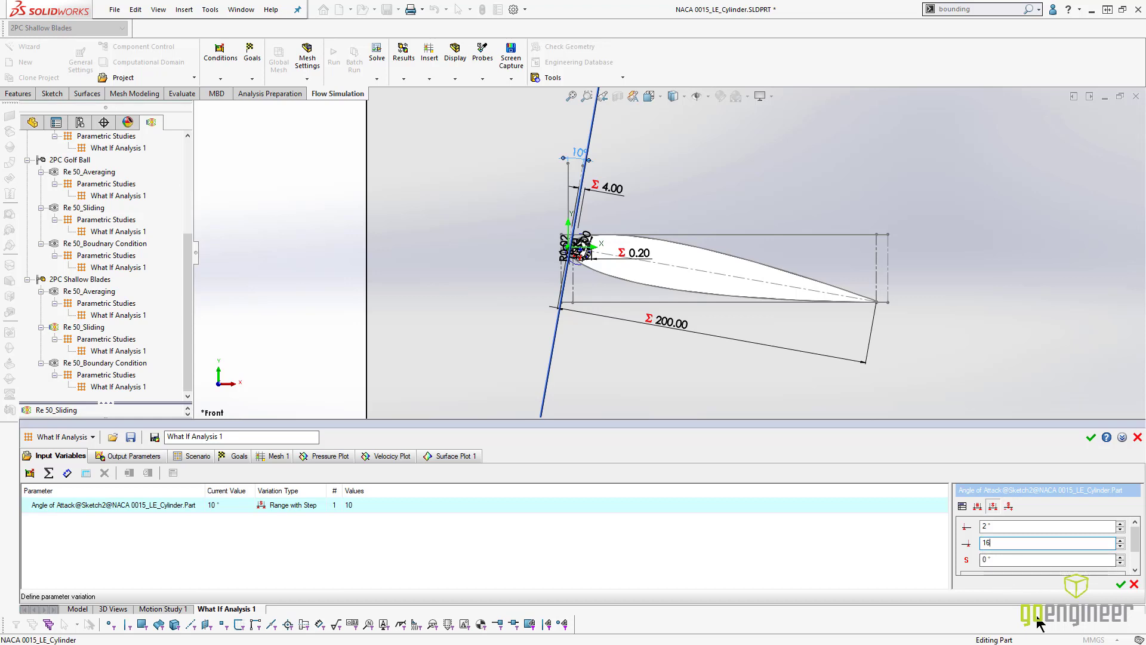
pyautogui.click(1020, 561)
pyautogui.write('2')
pyautogui.click(1119, 585)
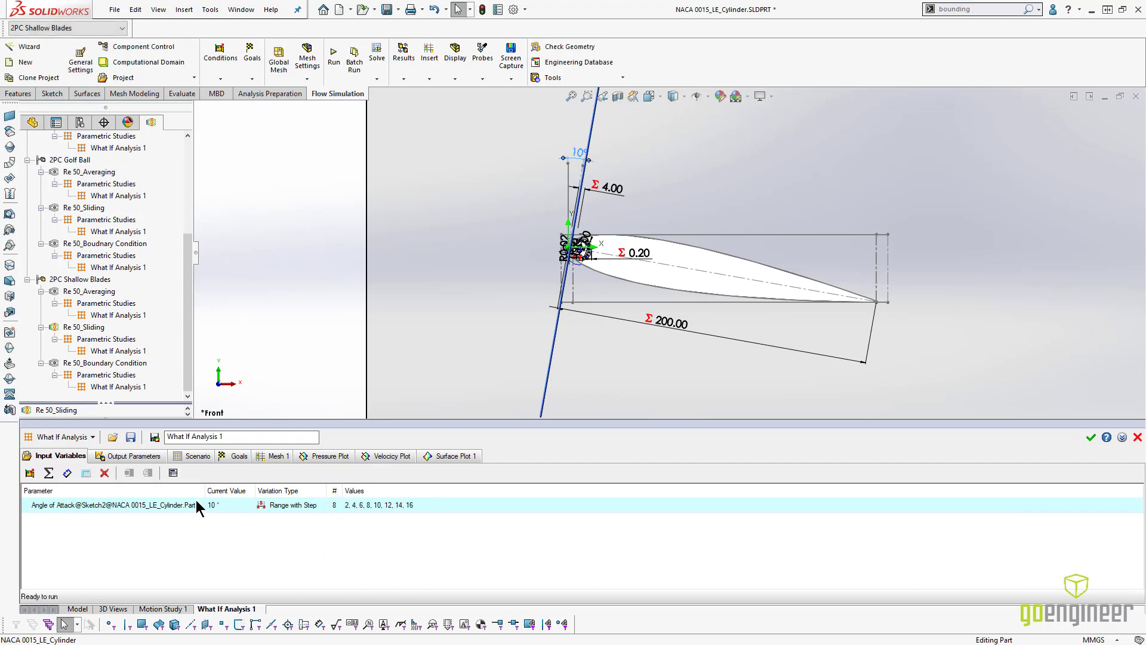
# - Add Velocity in X direction from the Initial and Ambient Conditions as a simulation input variable
pyautogui.click(28, 474)
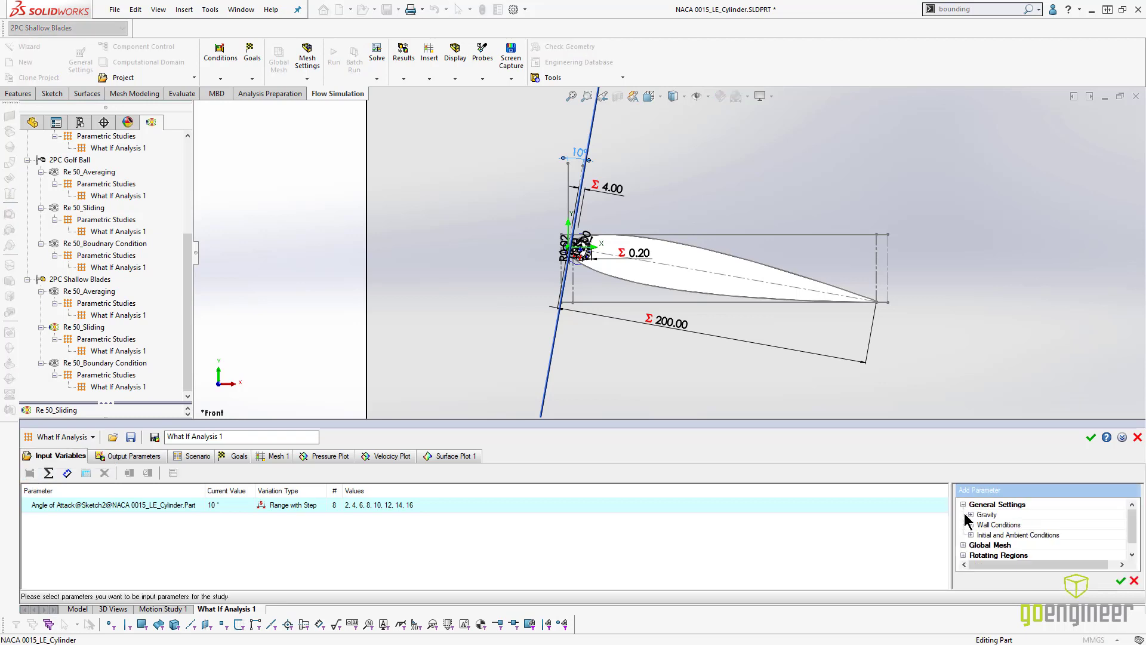
pyautogui.click(971, 535)
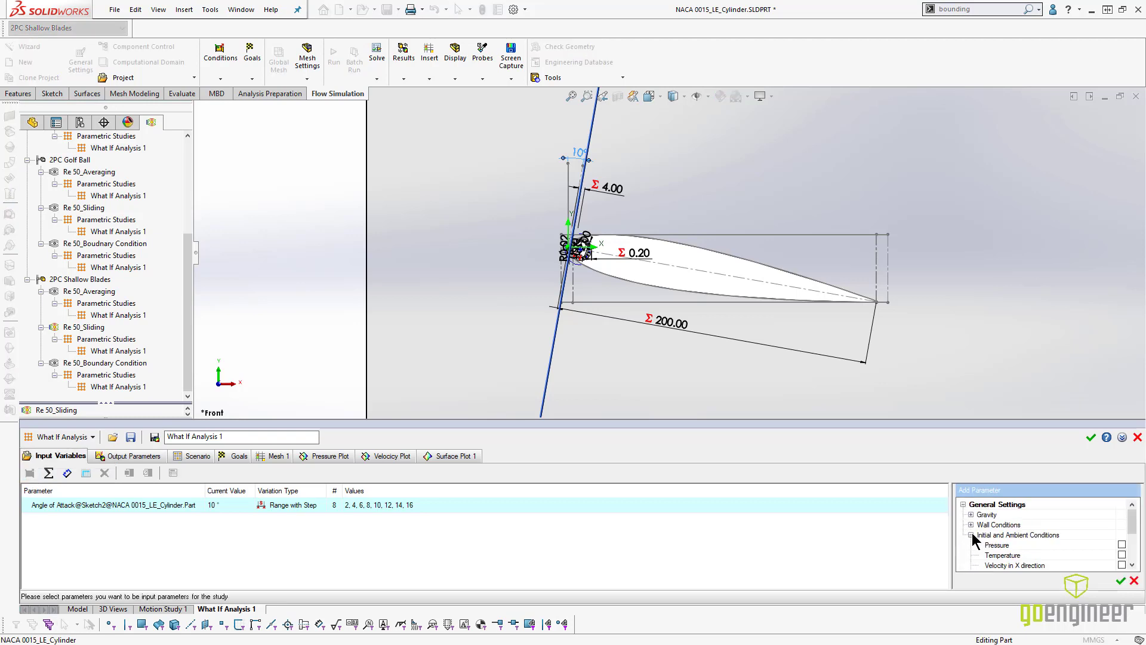
pyautogui.click(1122, 565)
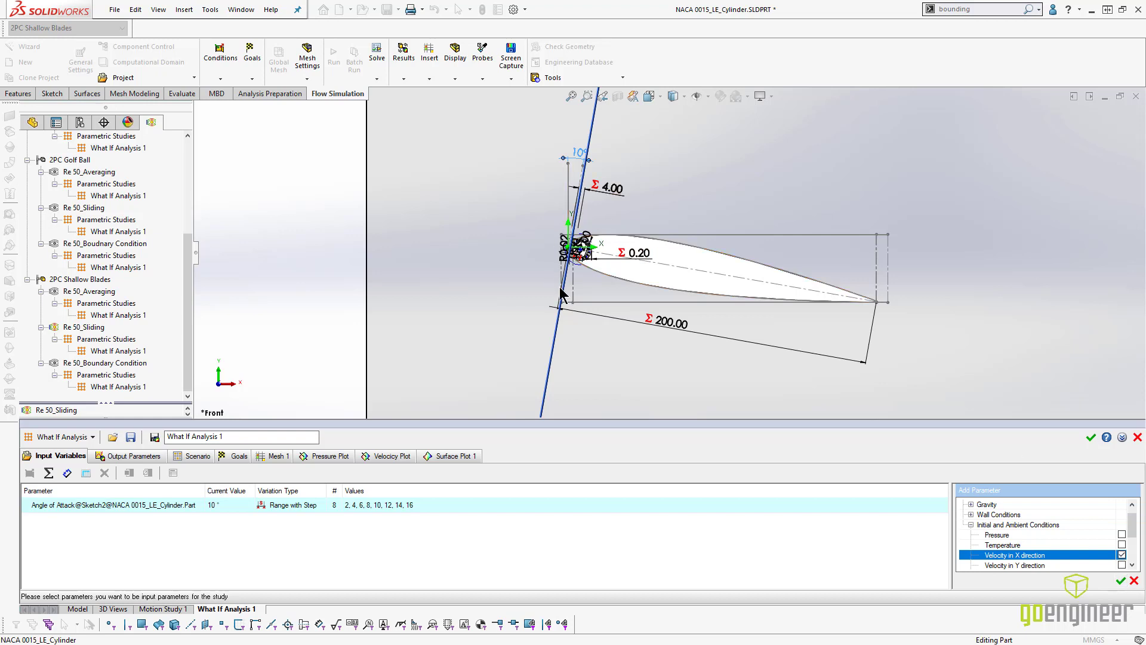
pyautogui.click(1121, 582)
# - Examine the pressure plot images of Design Points 1, 2 and 4, and review the study's output parameters
pyautogui.click(326, 456)
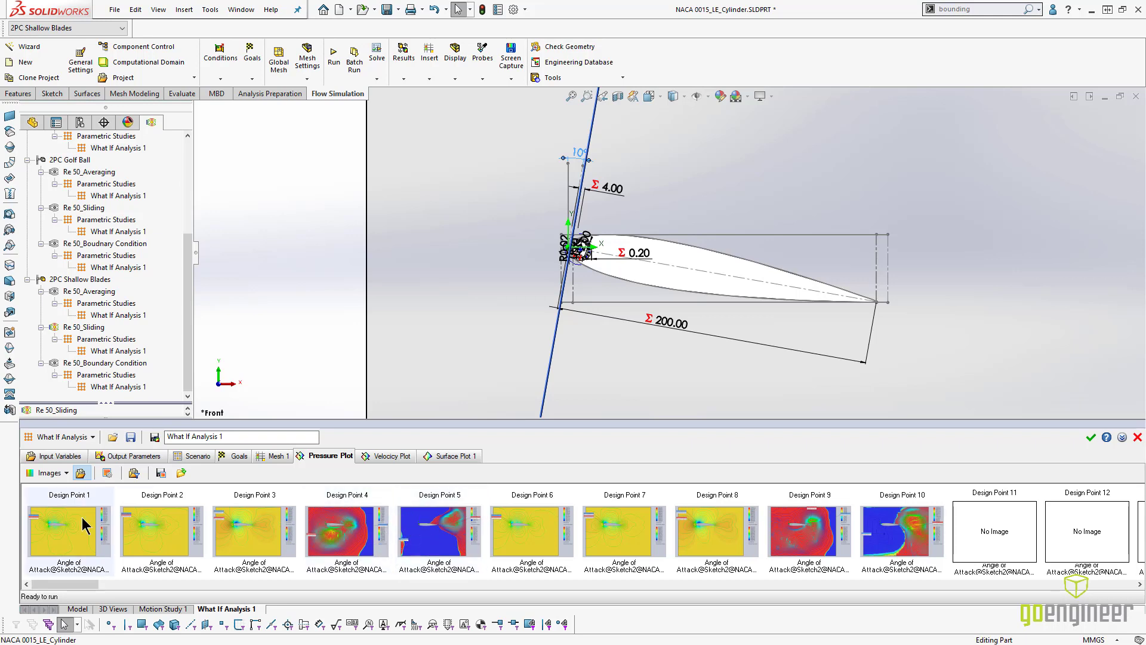
pyautogui.doubleClick(88, 537)
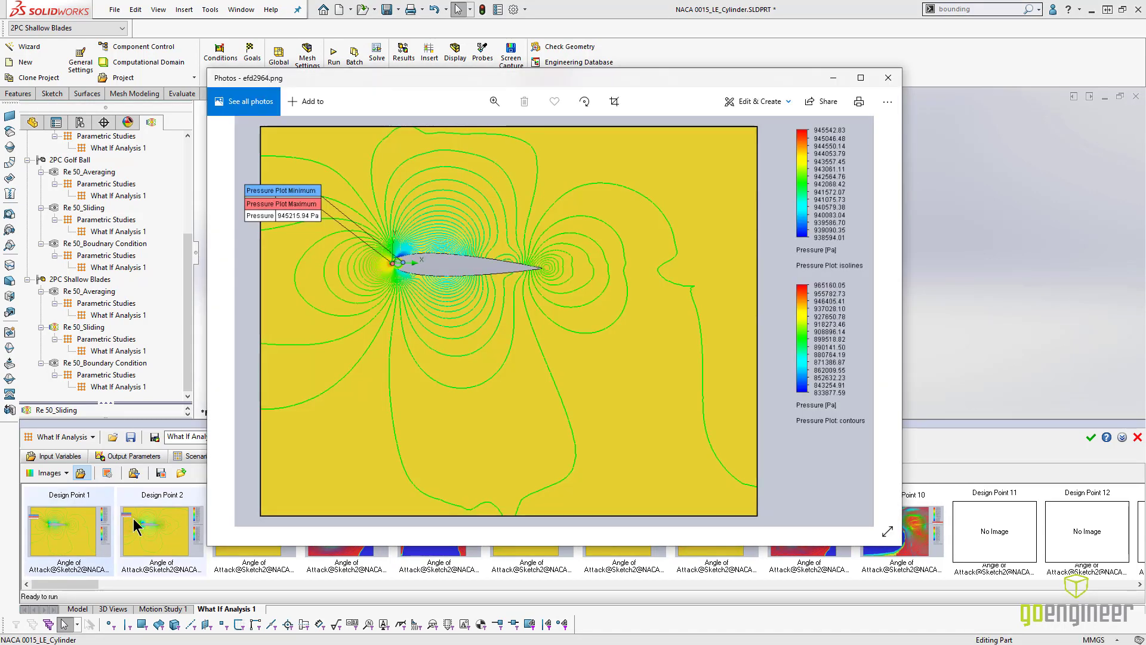
pyautogui.click(889, 77)
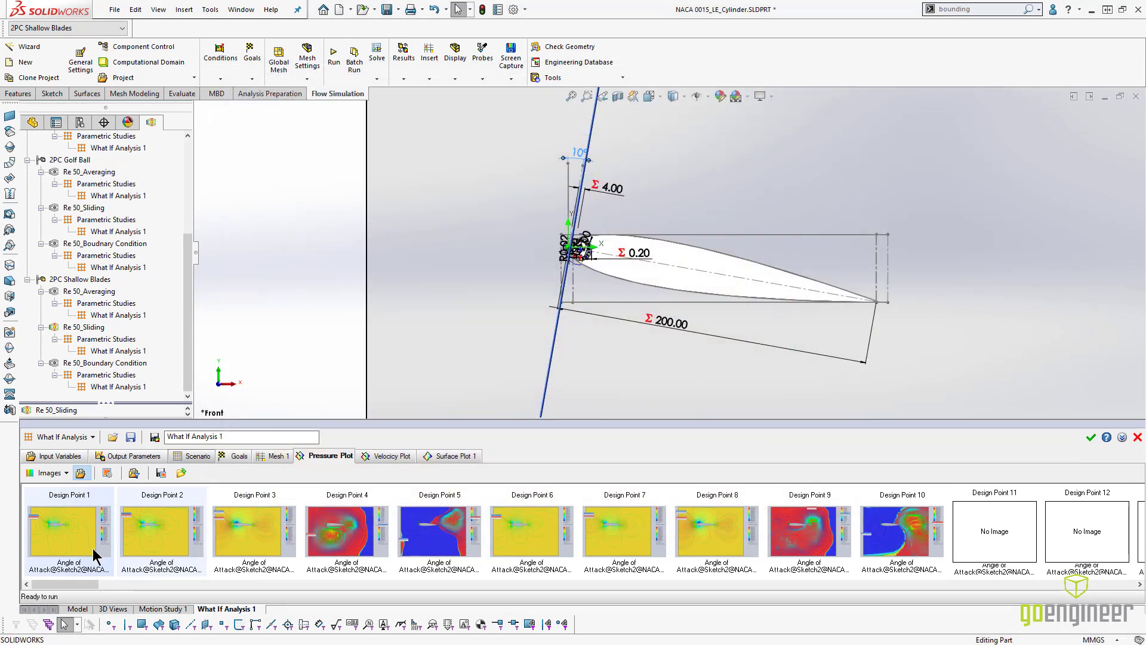
pyautogui.doubleClick(145, 542)
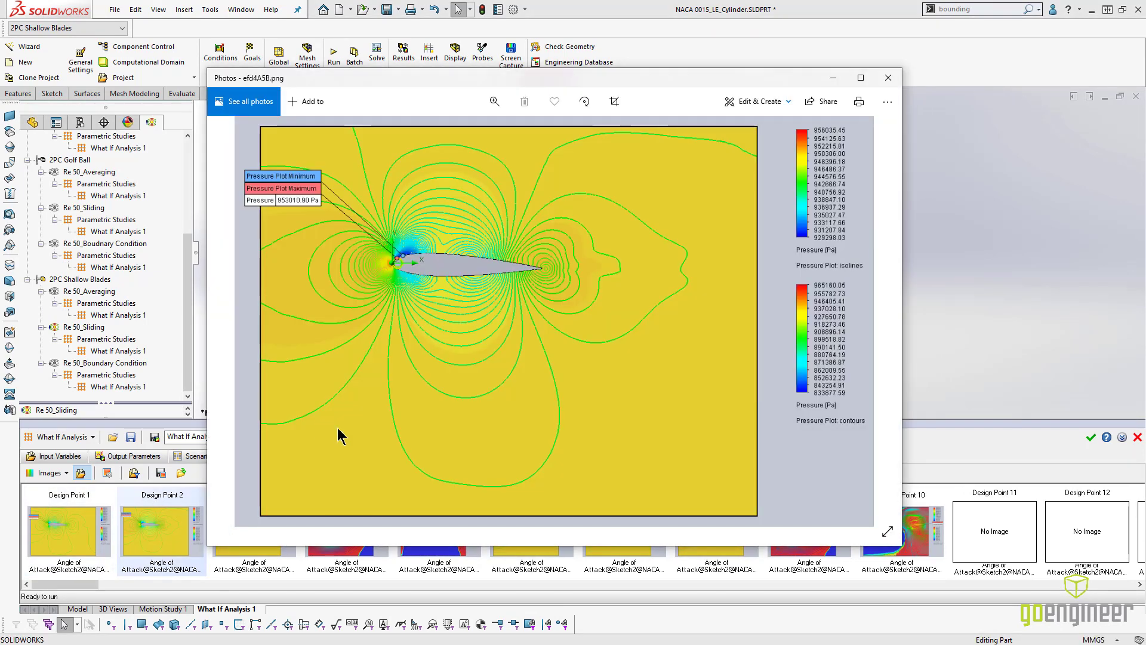
pyautogui.click(889, 78)
pyautogui.doubleClick(351, 556)
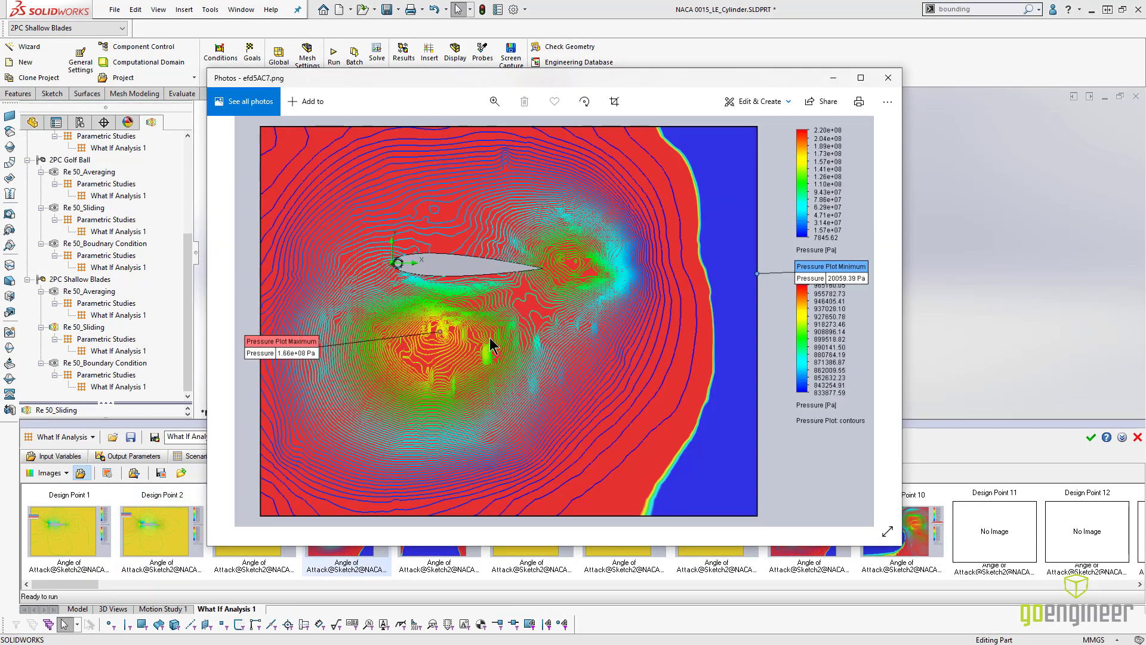
pyautogui.click(202, 483)
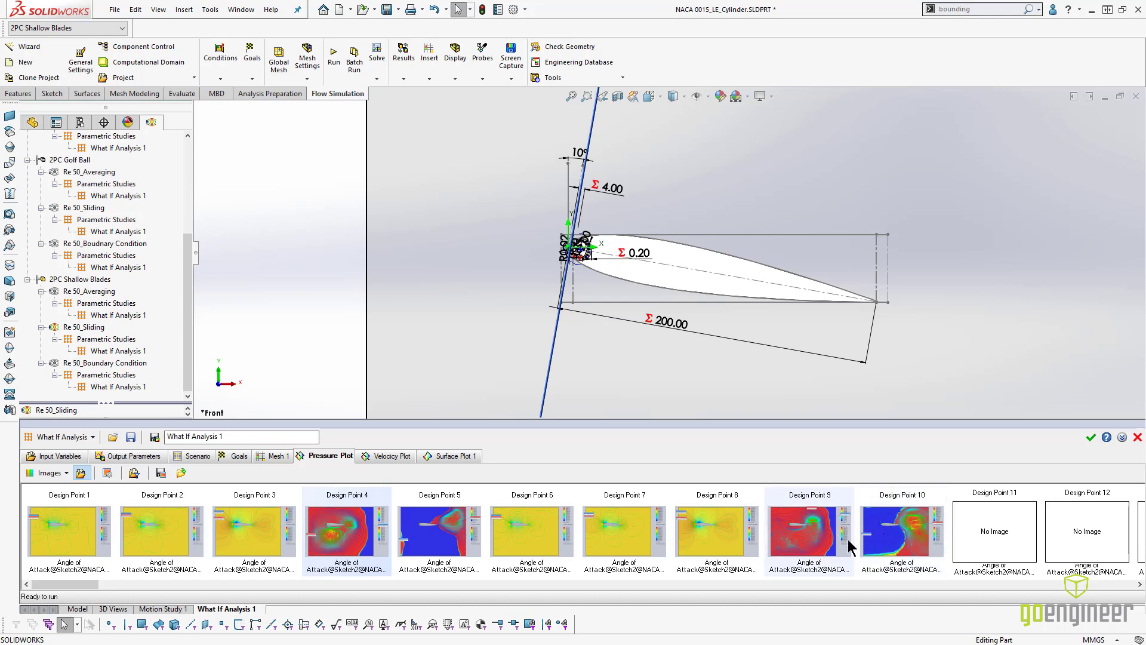
pyautogui.moveTo(94, 585)
pyautogui.mouseDown()
pyautogui.moveTo(218, 591)
pyautogui.moveTo(78, 589)
pyautogui.moveTo(99, 590)
pyautogui.mouseUp()
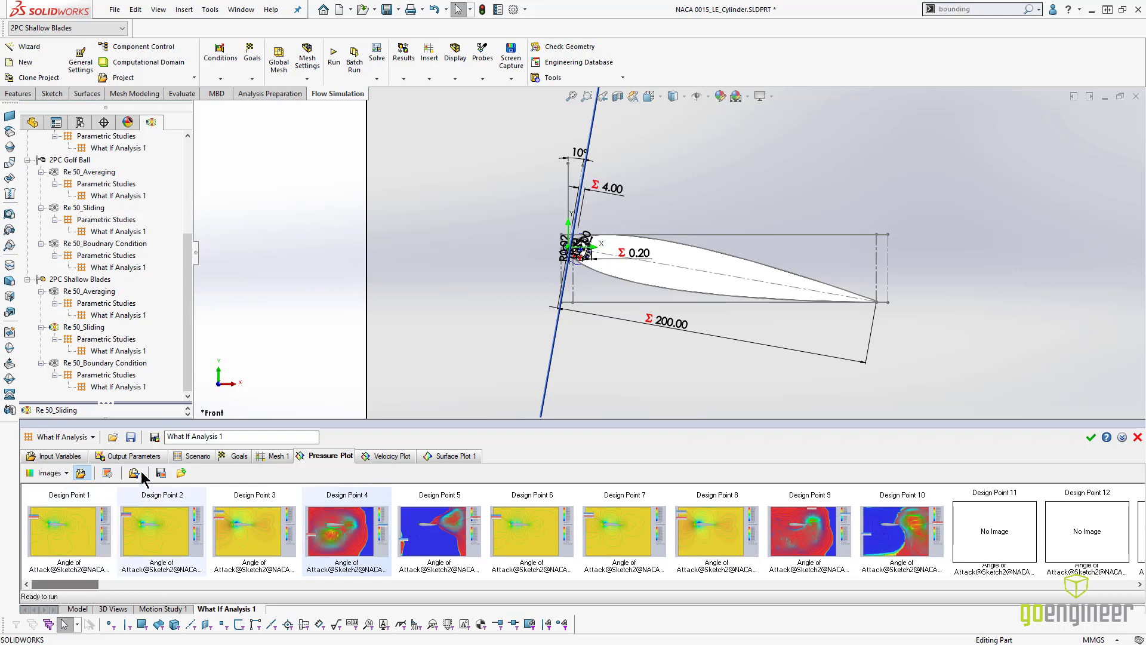
pyautogui.click(122, 457)
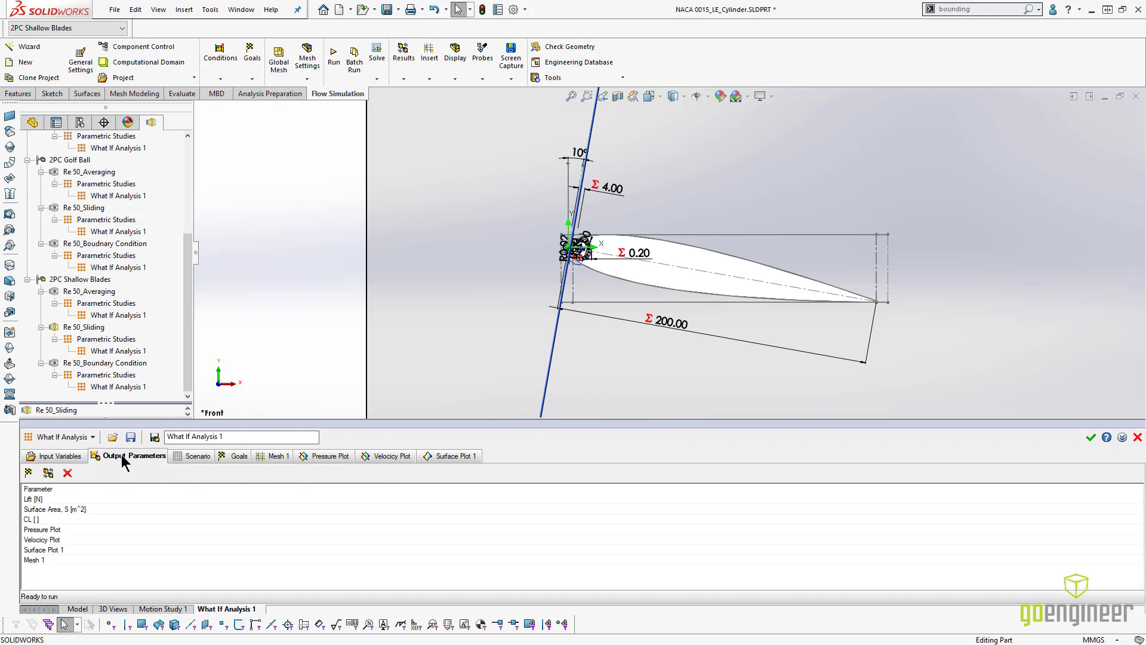
# - Add the Angular velocity of Rotating Region 1 as a simulation input variable
pyautogui.click(71, 458)
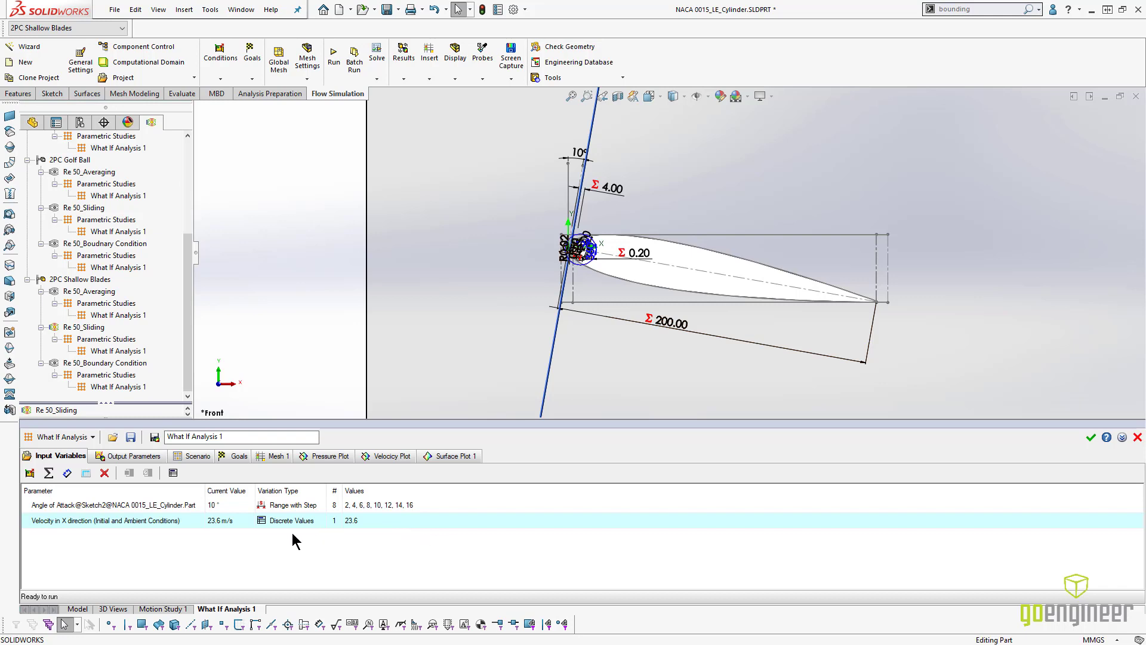
pyautogui.click(29, 474)
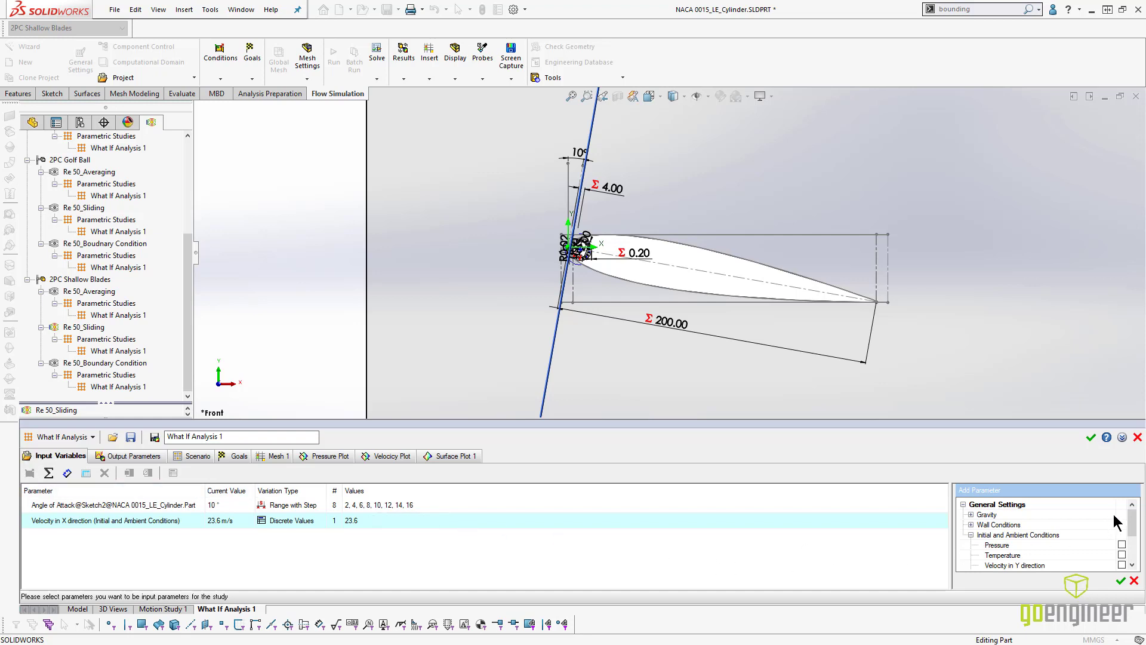
pyautogui.moveTo(1131, 523); pyautogui.dragTo(1133, 554)
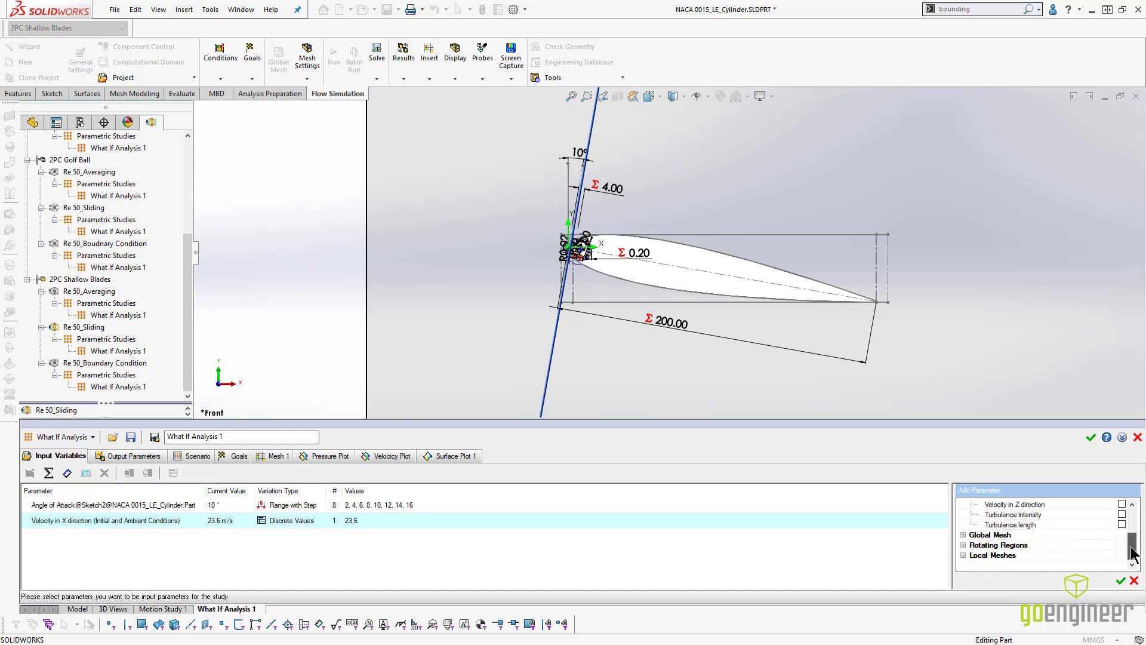
pyautogui.click(962, 545)
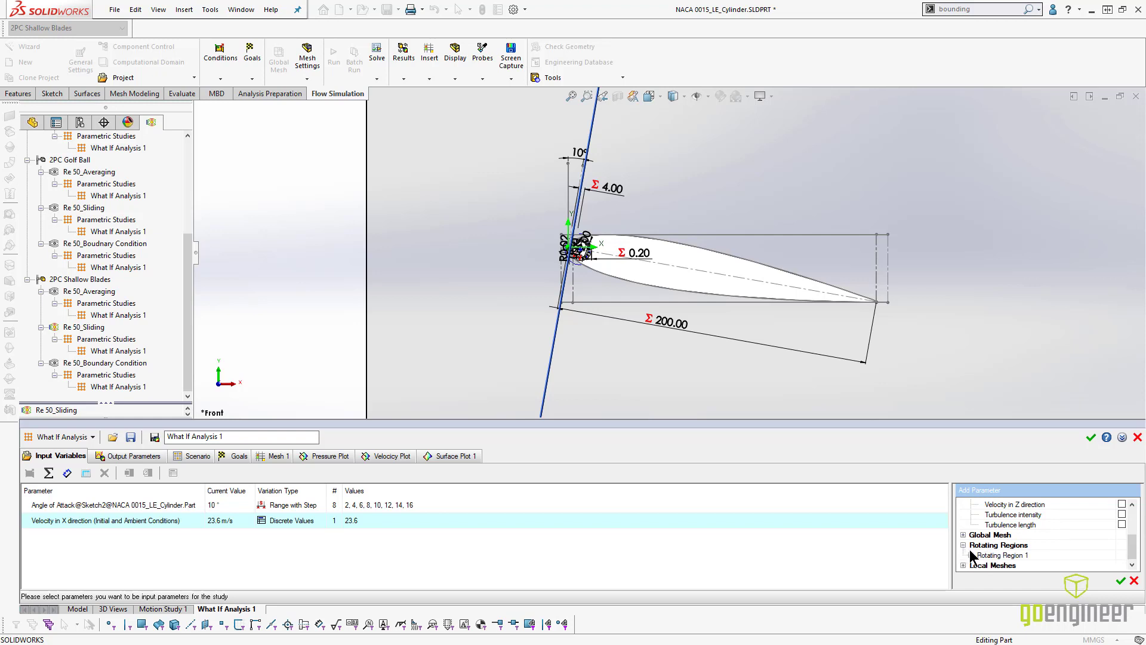
pyautogui.click(971, 556)
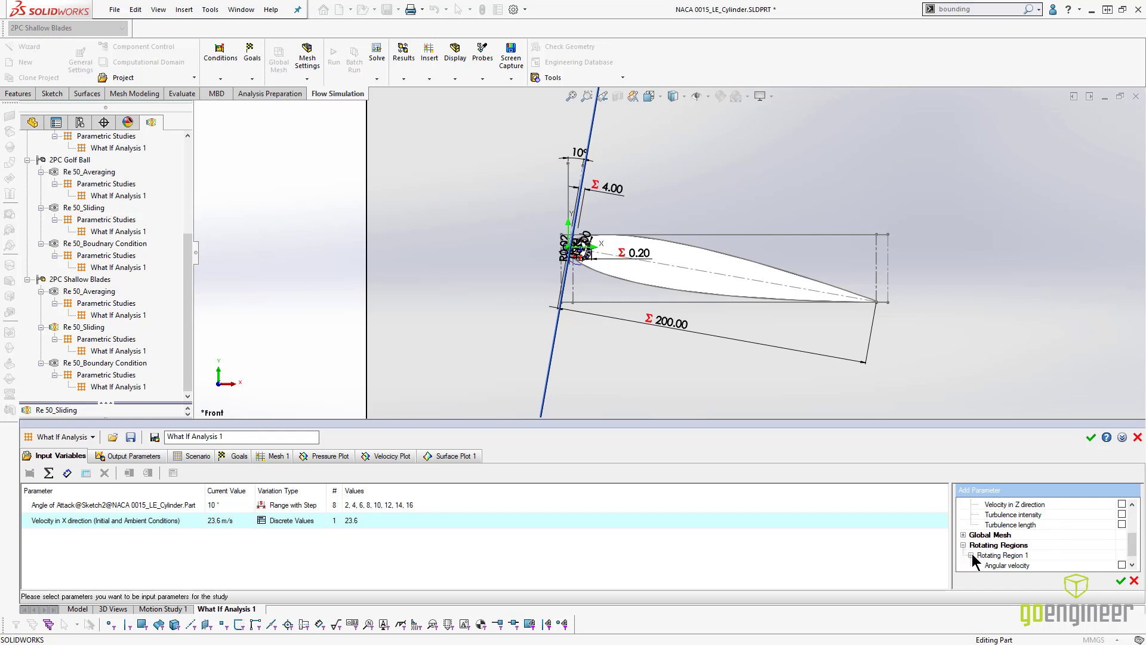
pyautogui.click(1122, 565)
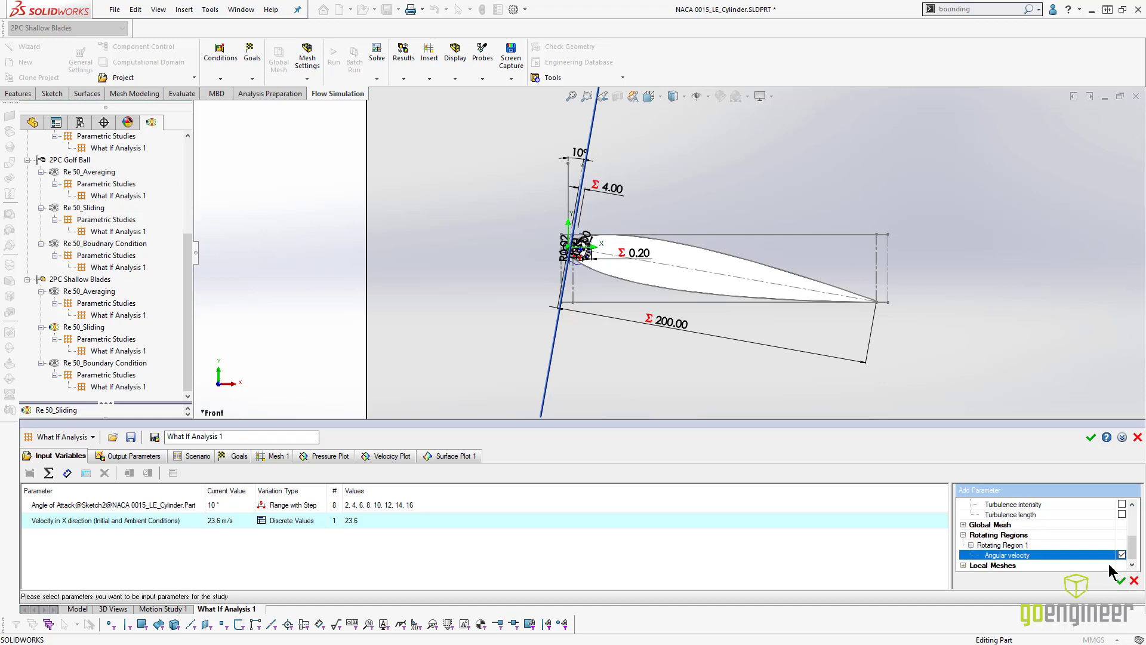
pyautogui.click(1120, 582)
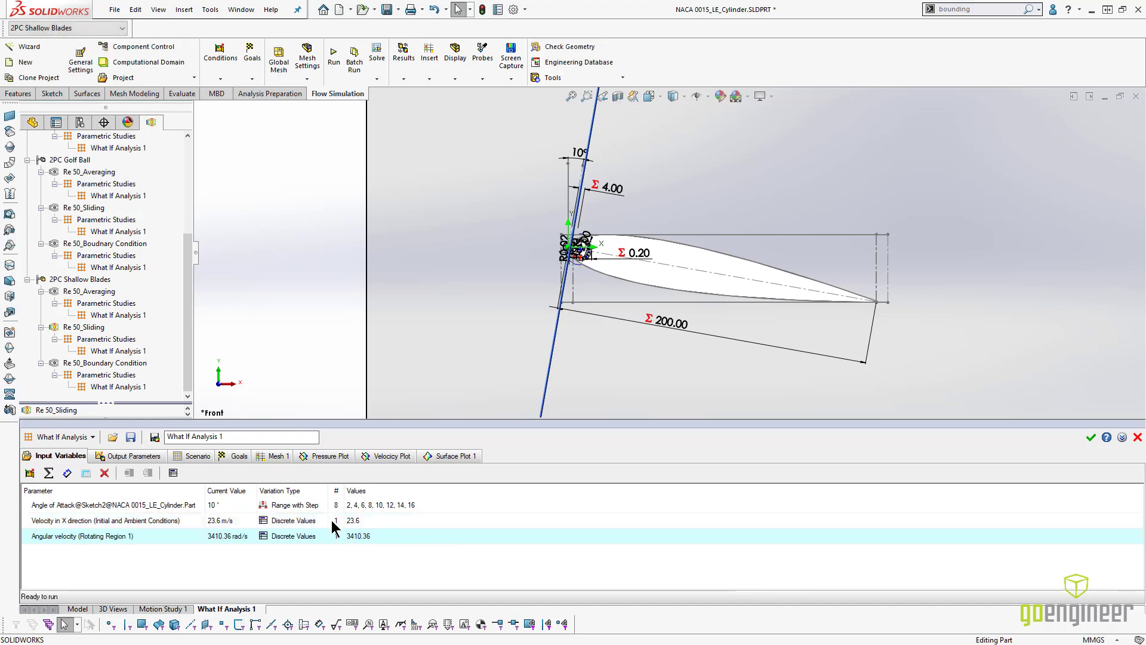
# - Combine the X-direction velocity and the angular velocity variables into one parameter group
pyautogui.keyDown('ctrl'); pyautogui.click(292, 520); pyautogui.keyUp('ctrl')
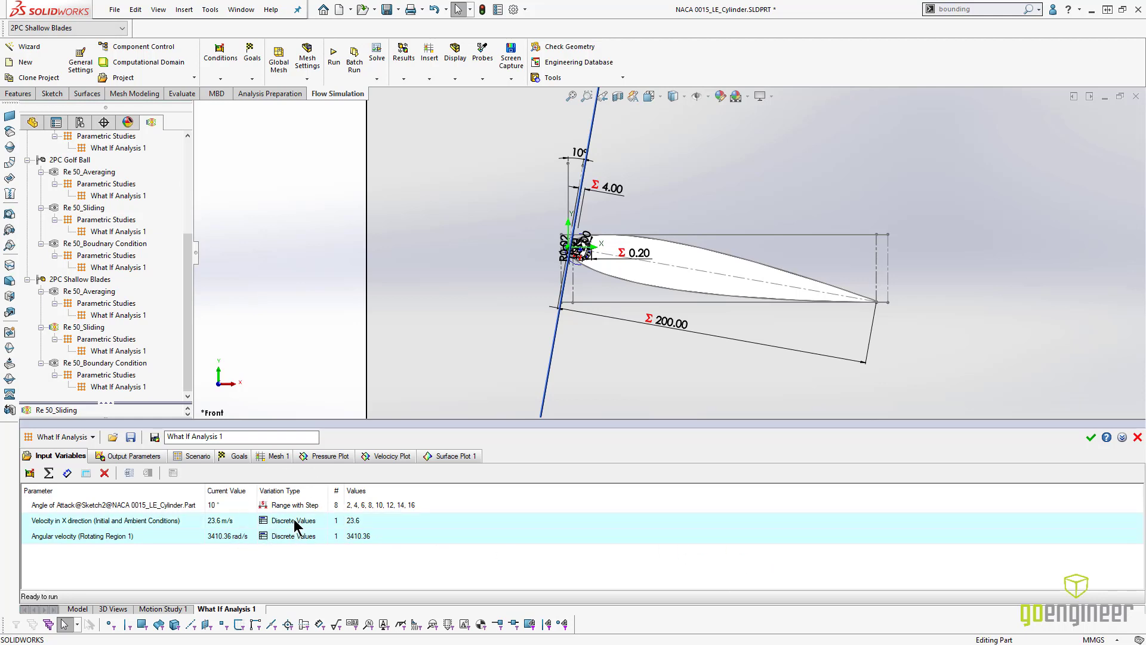
pyautogui.click(131, 474)
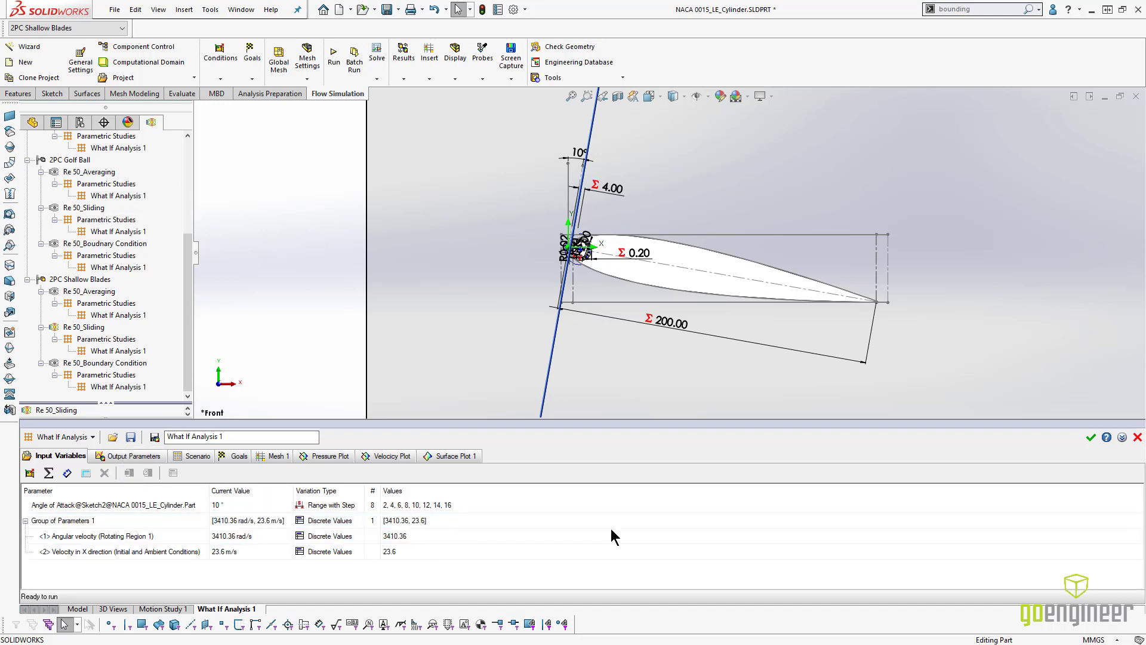
# - Add two discrete value pairs to the parameter group: 6820.1 rad/s with 47.2 m/s, and 13680 rad/s with 94.4 m/s
pyautogui.click(895, 523)
pyautogui.click(1138, 521)
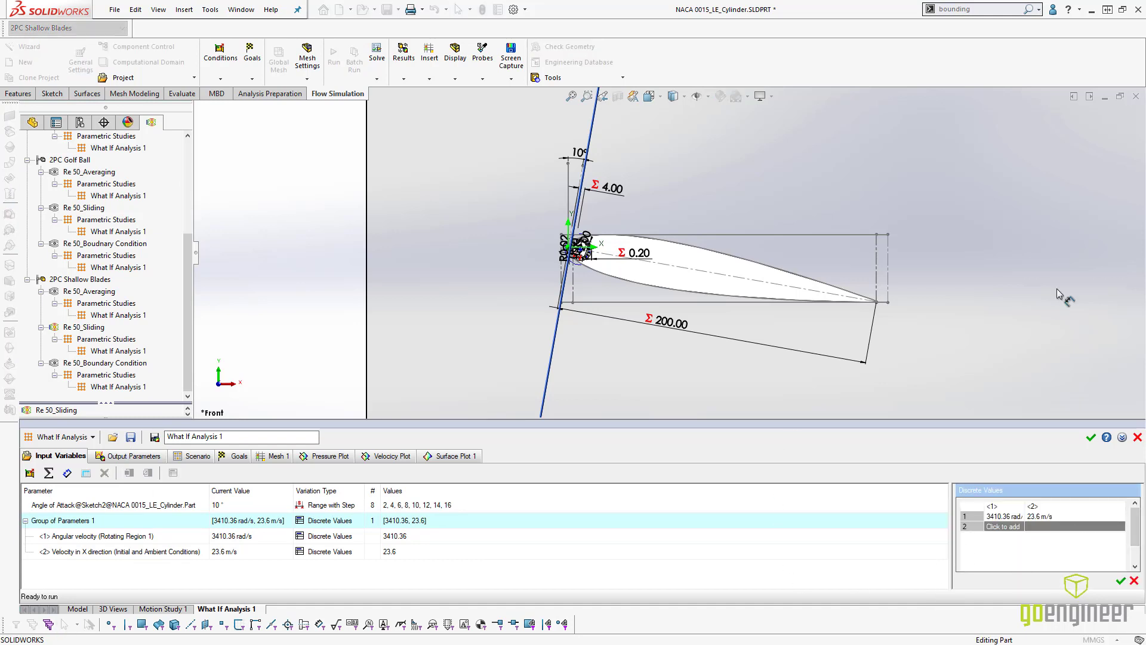
pyautogui.click(1046, 526)
pyautogui.write('47.2')
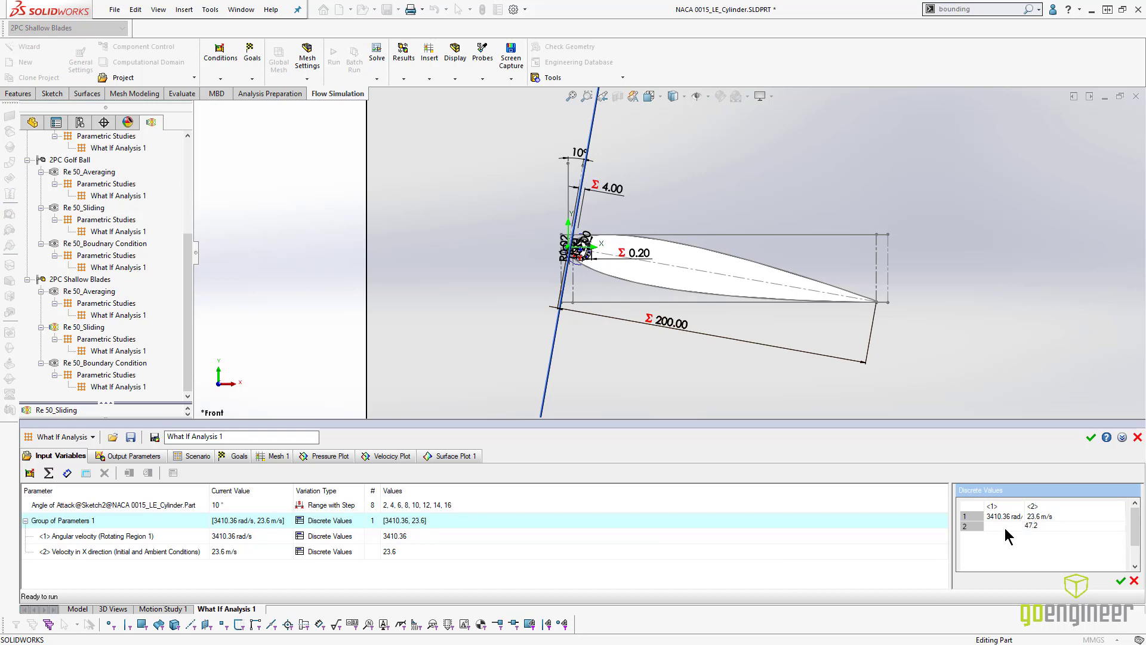
pyautogui.press('Return')
pyautogui.press('Return')
pyautogui.click(1057, 537)
pyautogui.click(1006, 534)
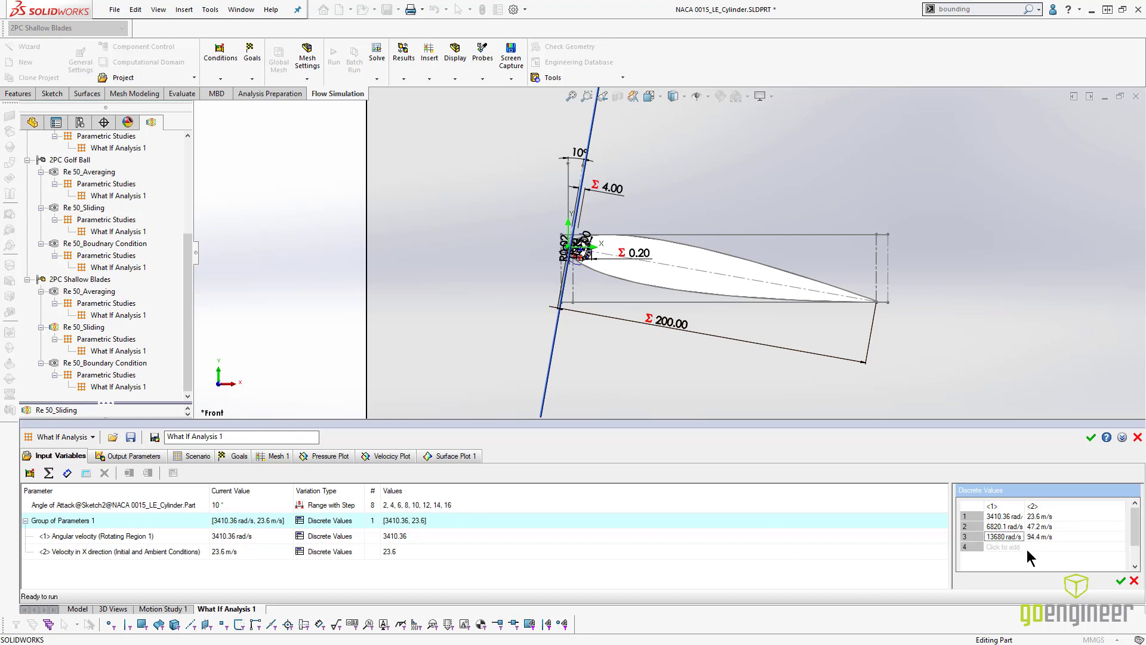
pyautogui.click(1119, 581)
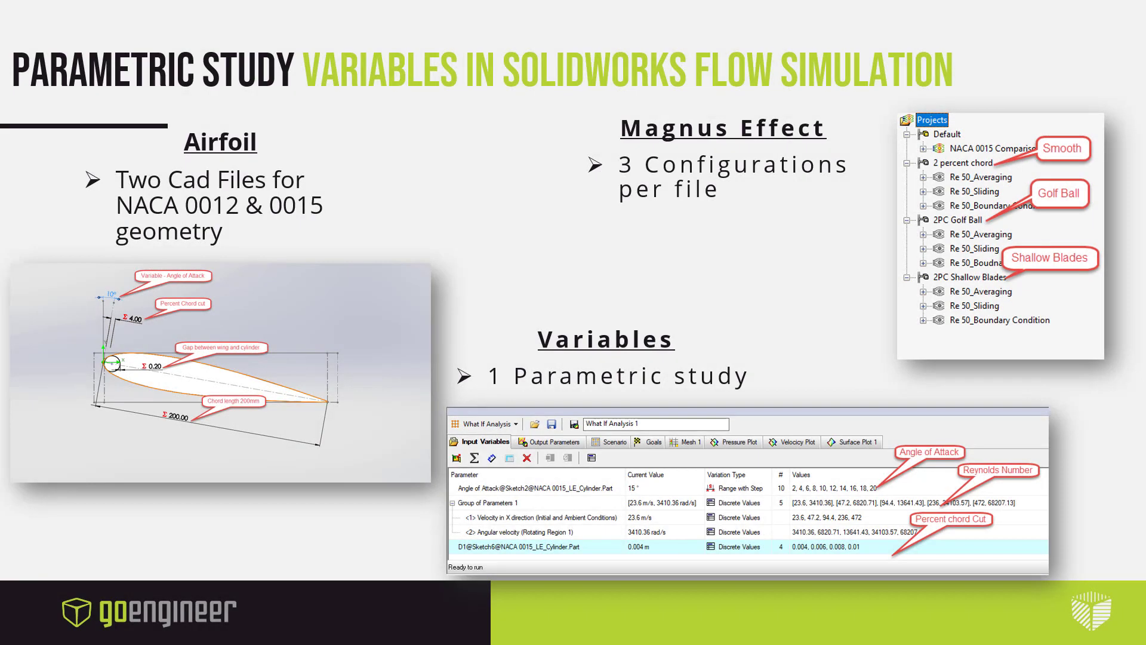
pyautogui.click(529, 314)
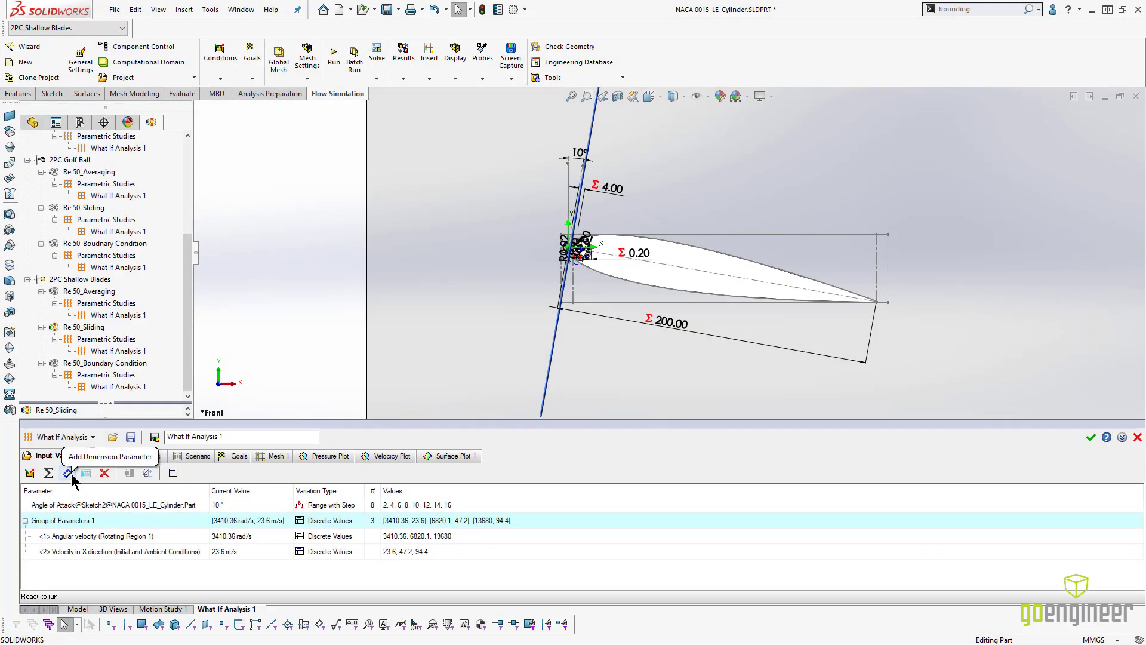
# - Add the 4.00 mm dimension D1 of Sketch6 near the airfoil's leading edge as a dimension input variable
pyautogui.click(68, 473)
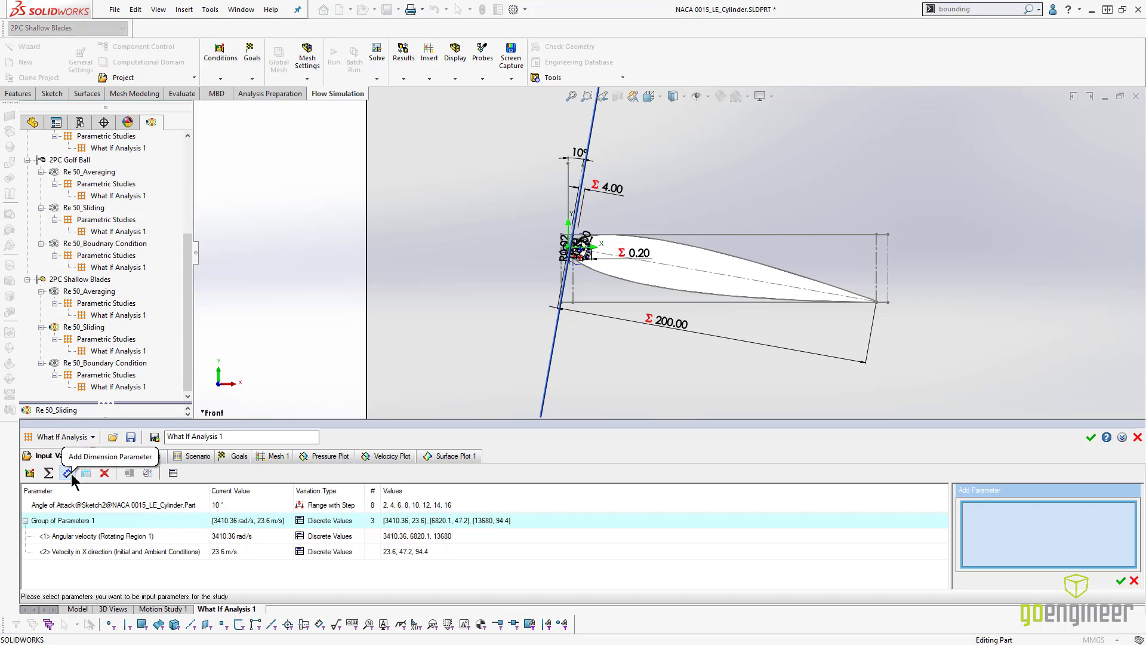
pyautogui.click(606, 187)
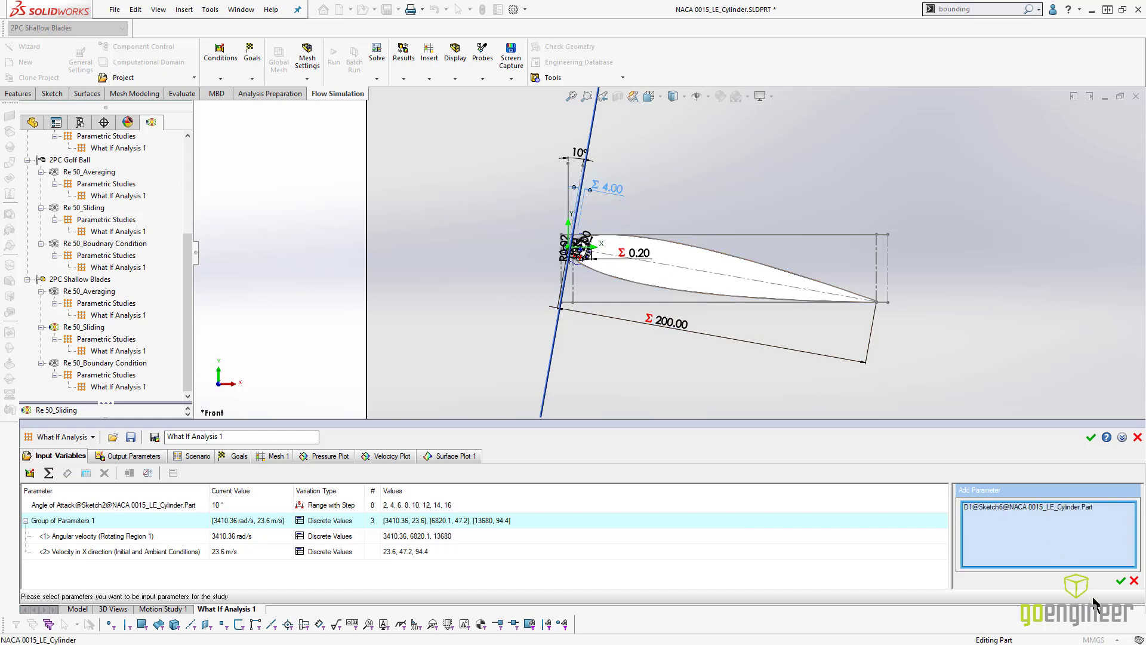
pyautogui.click(1120, 581)
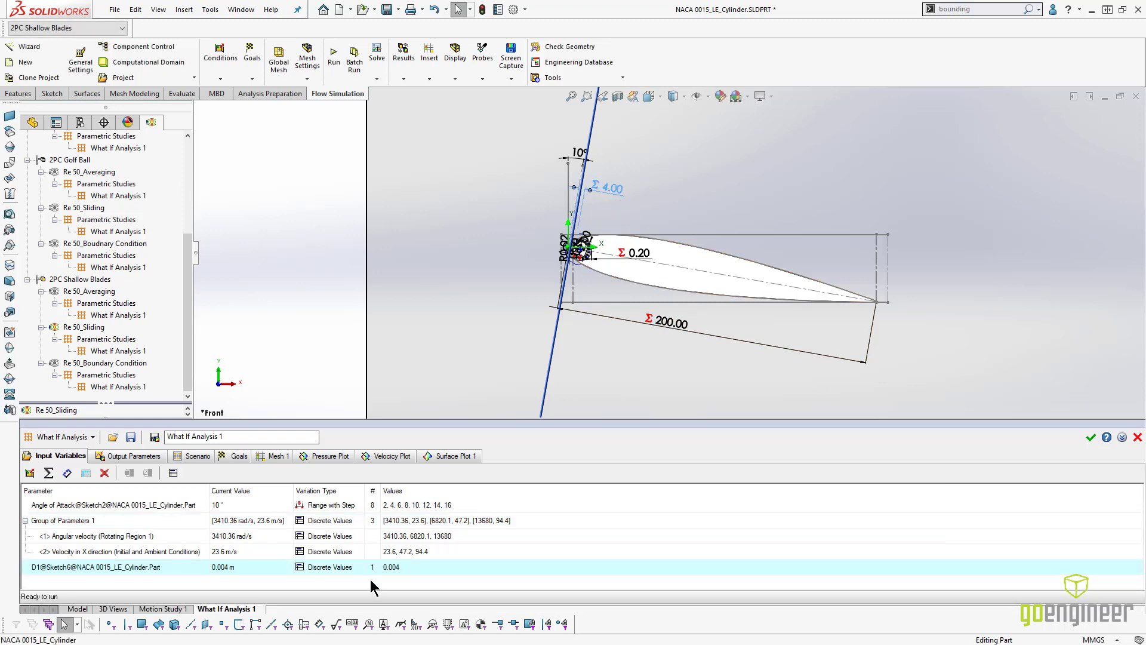
# - Add the discrete values 0.006, 0.008 and 0.01 m to the variation of the D1@Sketch6 dimension parameter
pyautogui.click(658, 566)
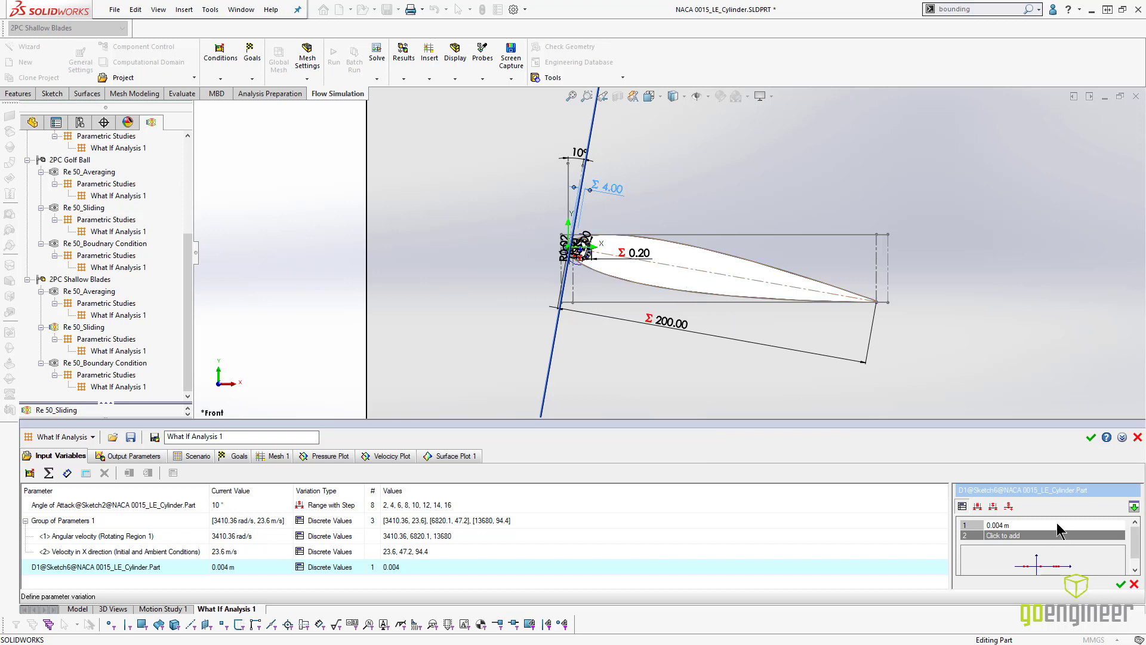
pyautogui.click(1013, 536)
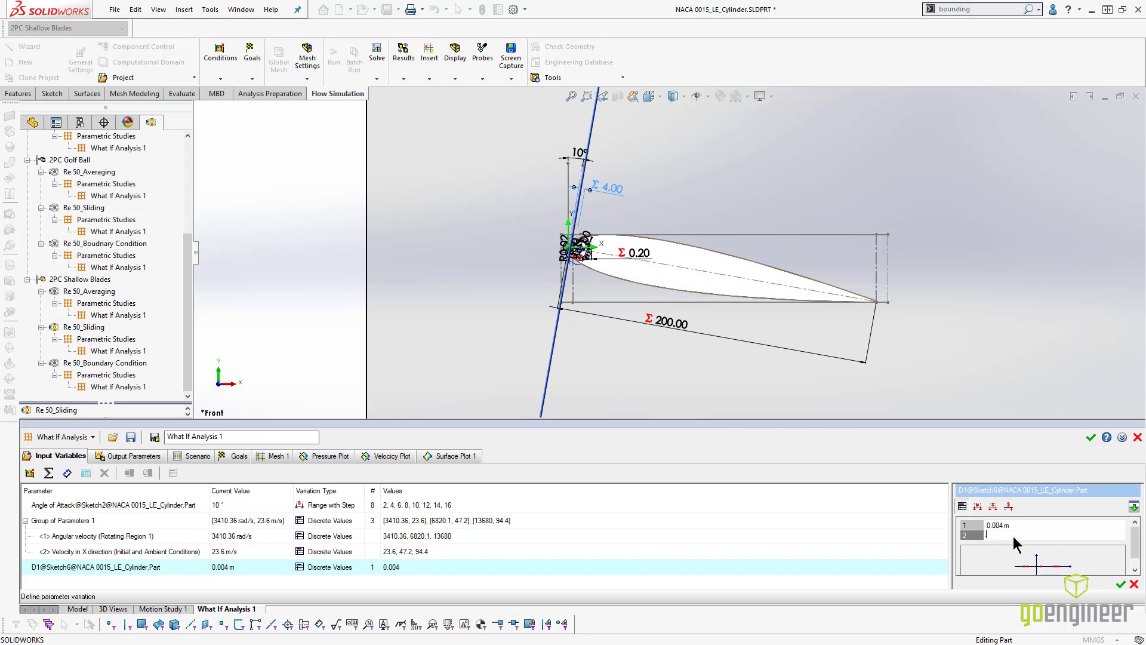
pyautogui.write('.006')
pyautogui.press('Return')
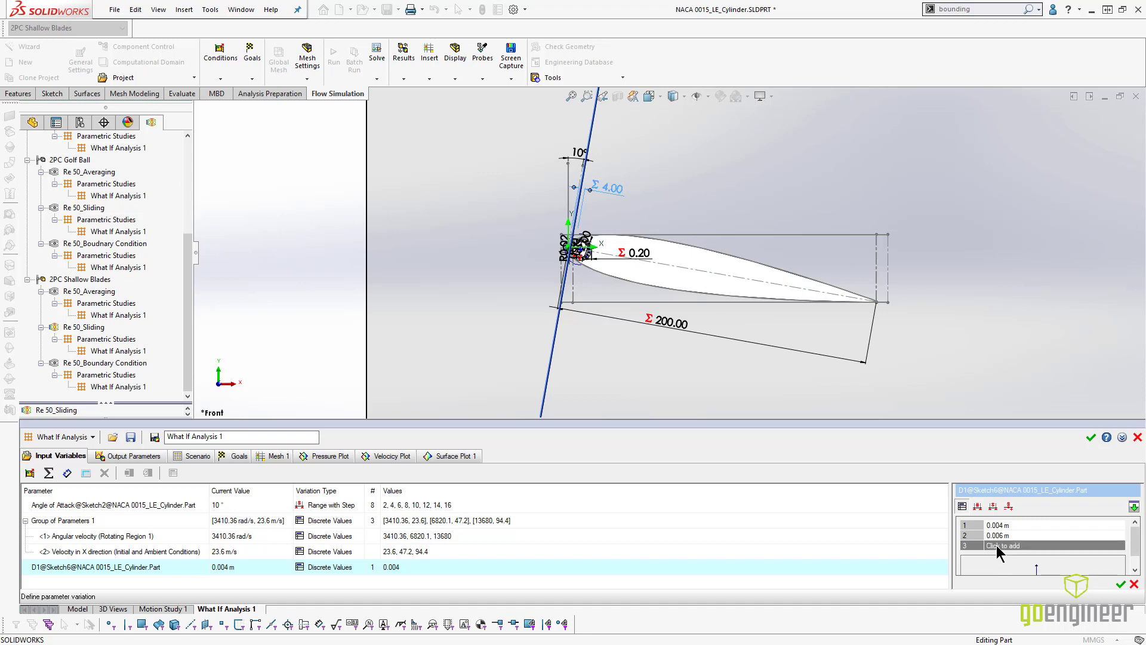
pyautogui.click(997, 544)
pyautogui.write('.008')
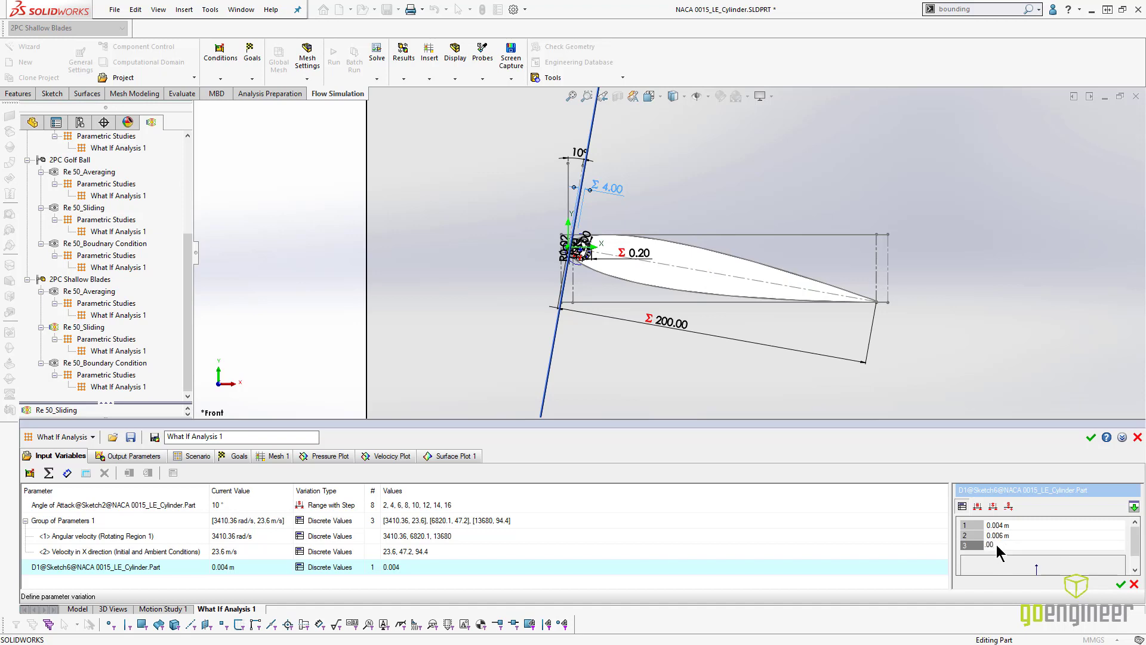
pyautogui.press('Return')
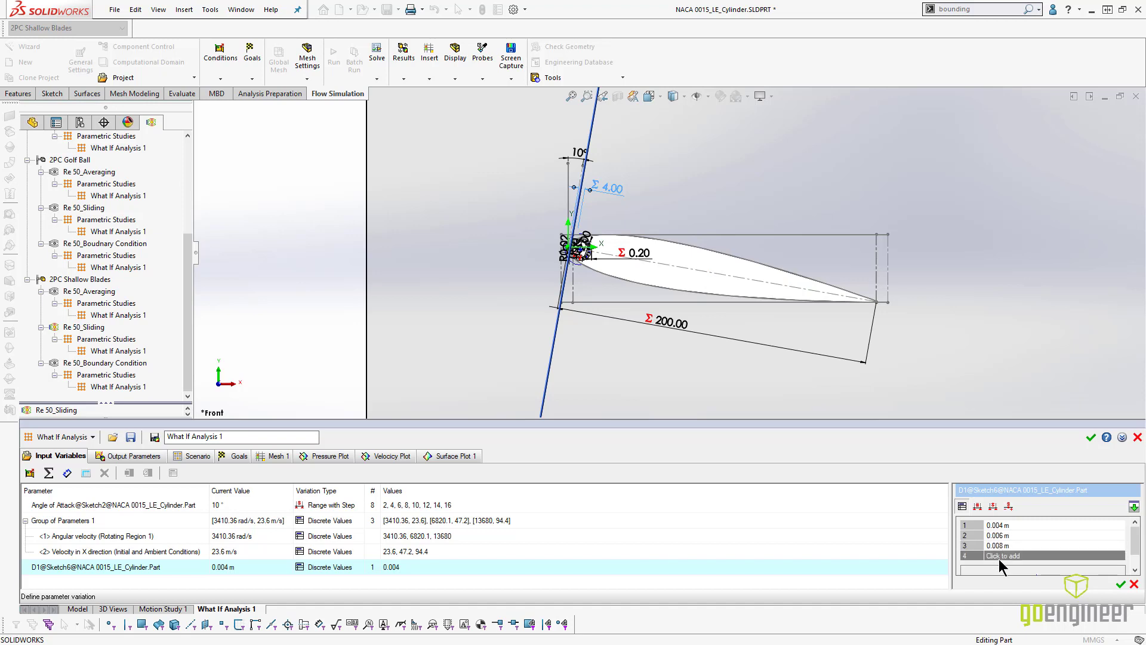
pyautogui.click(999, 556)
pyautogui.write('.01')
pyautogui.press('Return')
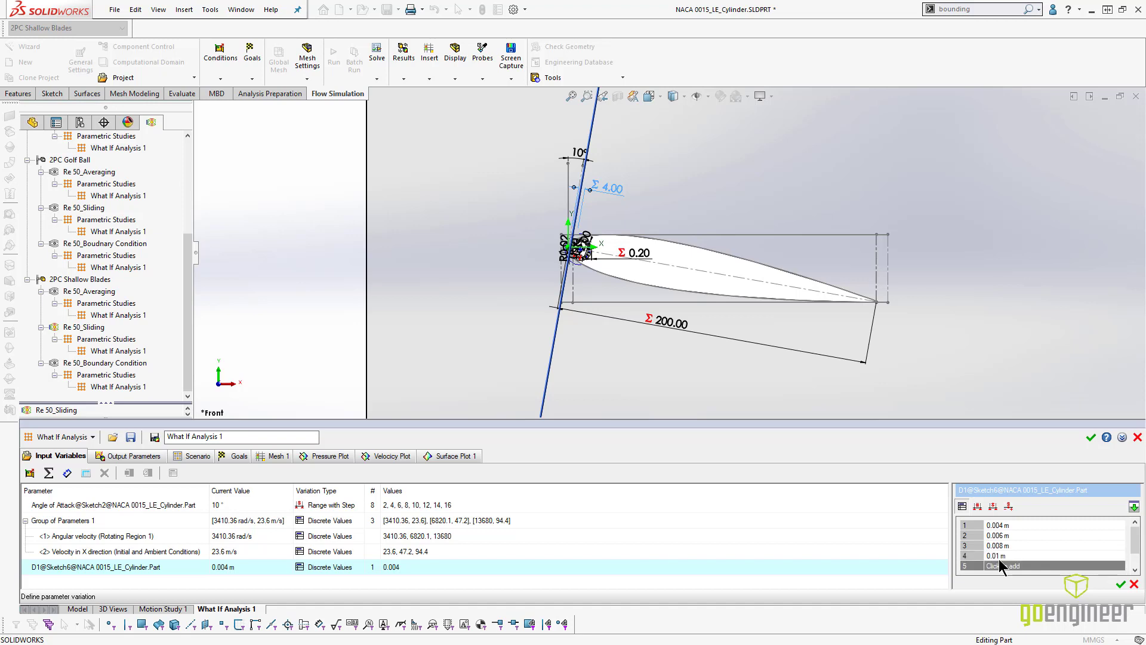
pyautogui.click(1120, 584)
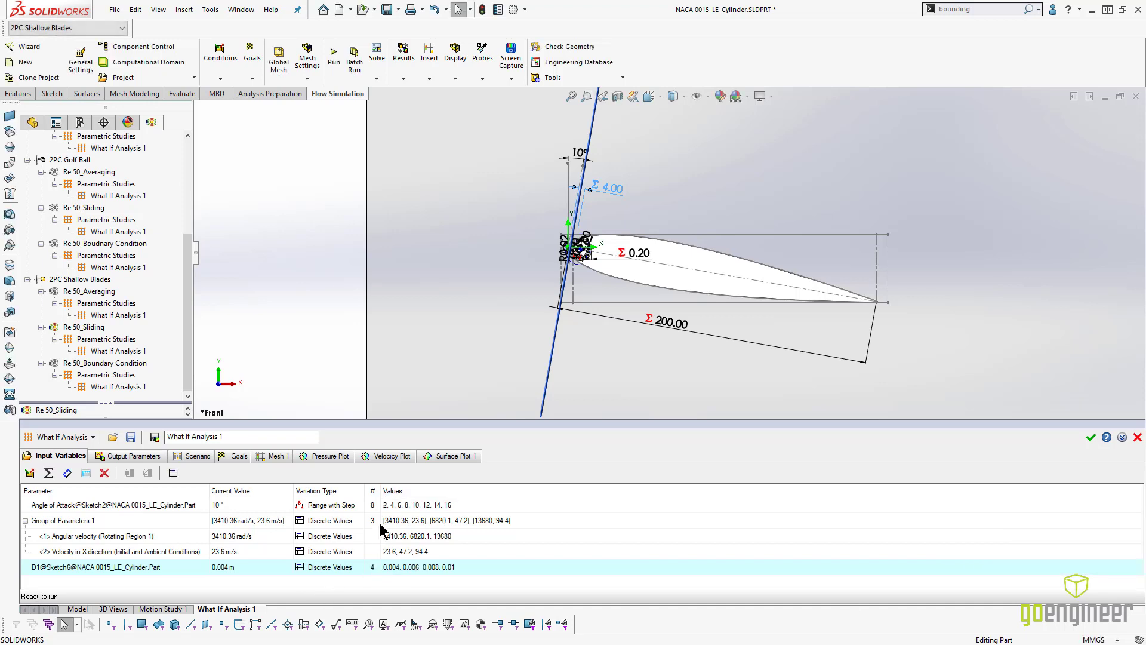
# - Reset the What If scenario to match the changed input variables, and review the regenerated design points against the variable list
pyautogui.click(194, 456)
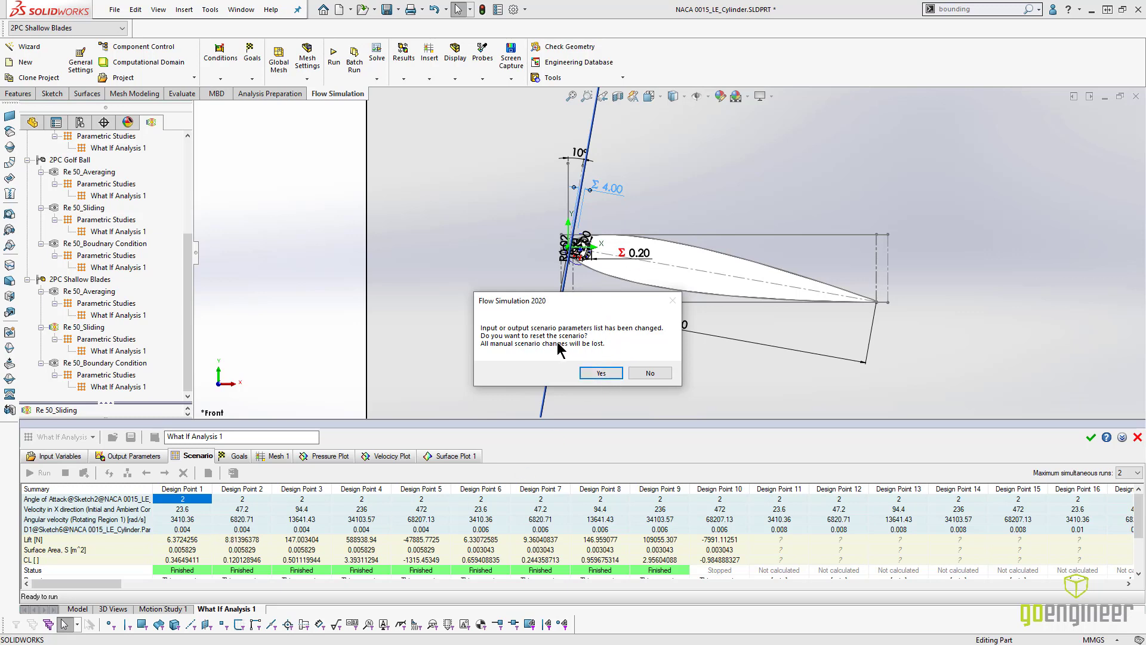
pyautogui.click(598, 373)
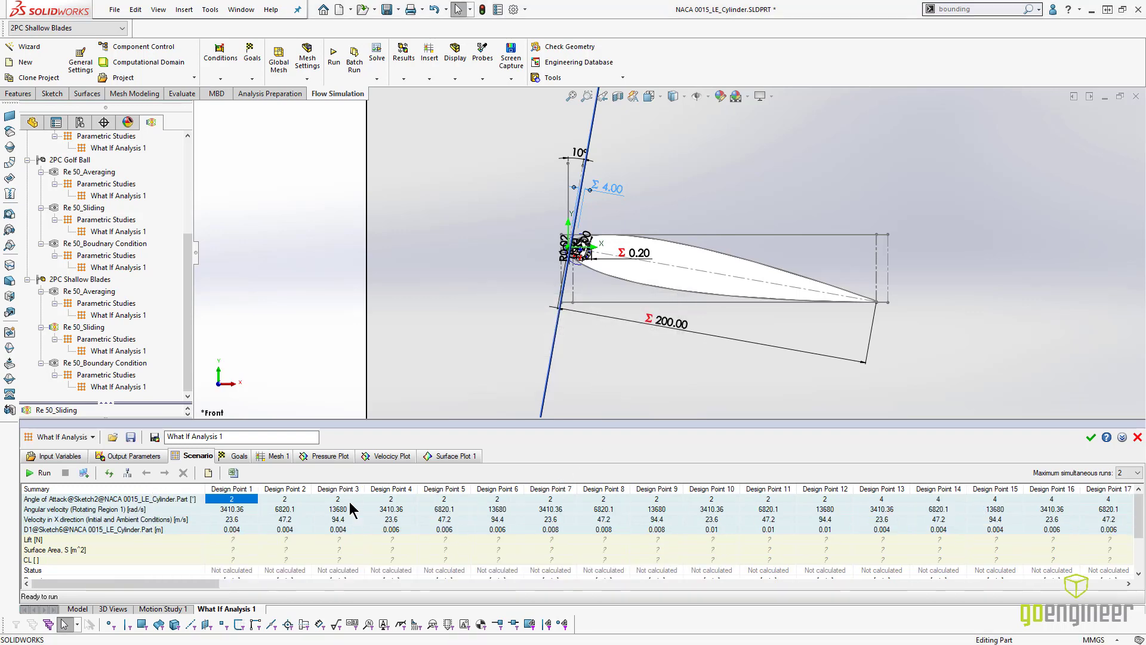
pyautogui.moveTo(191, 584); pyautogui.dragTo(1118, 573)
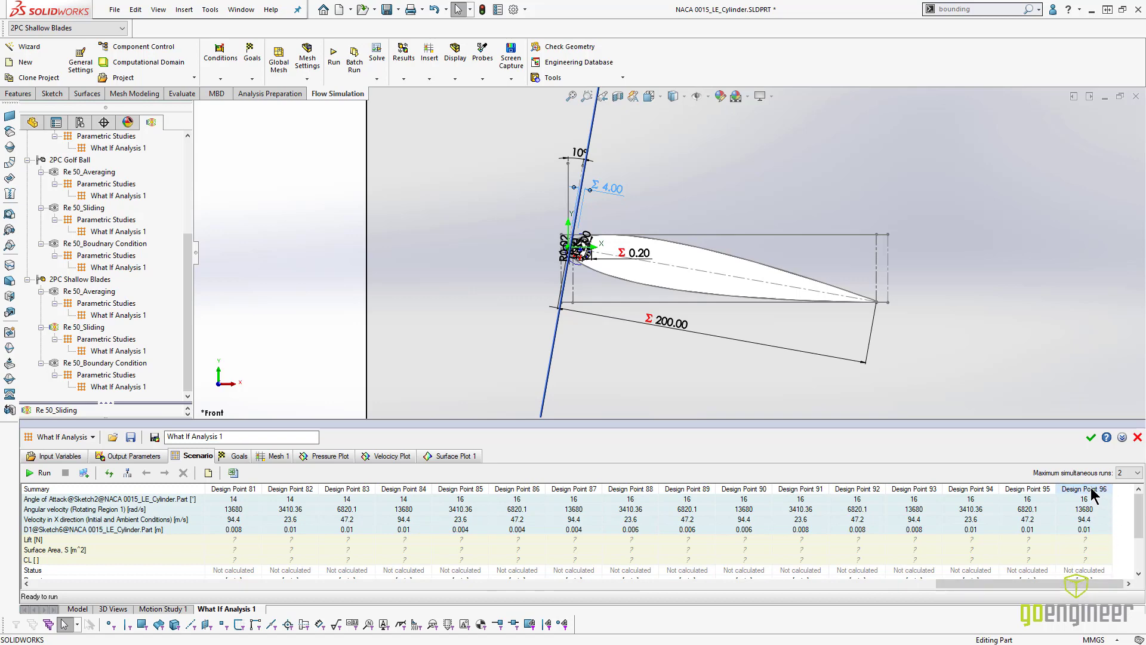
pyautogui.click(60, 456)
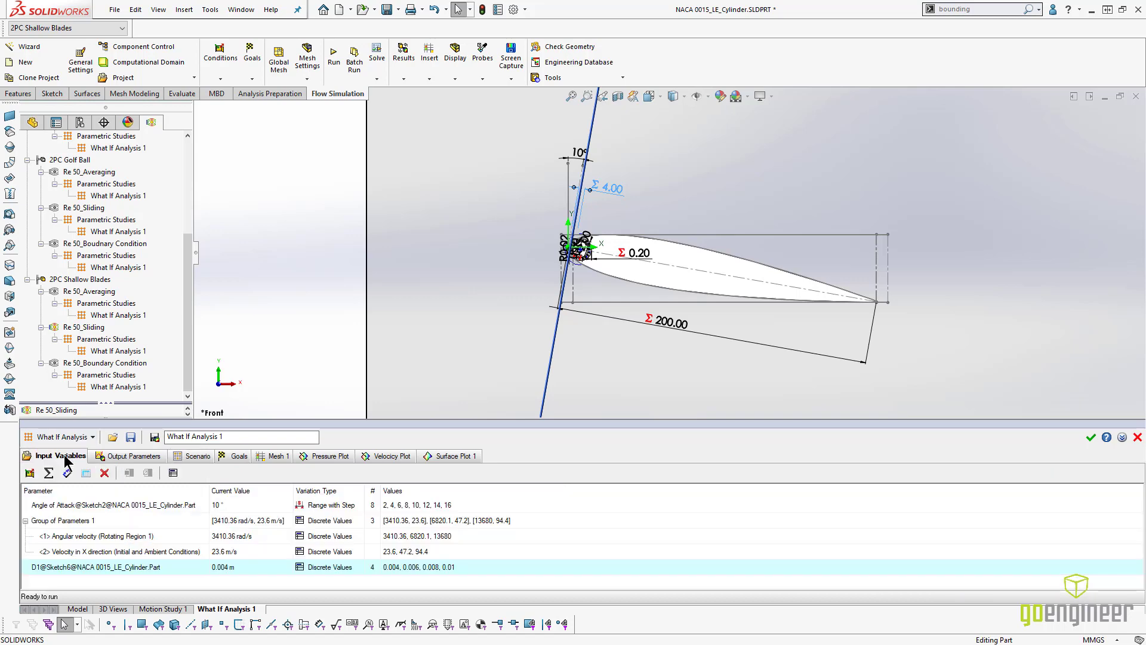
pyautogui.click(194, 455)
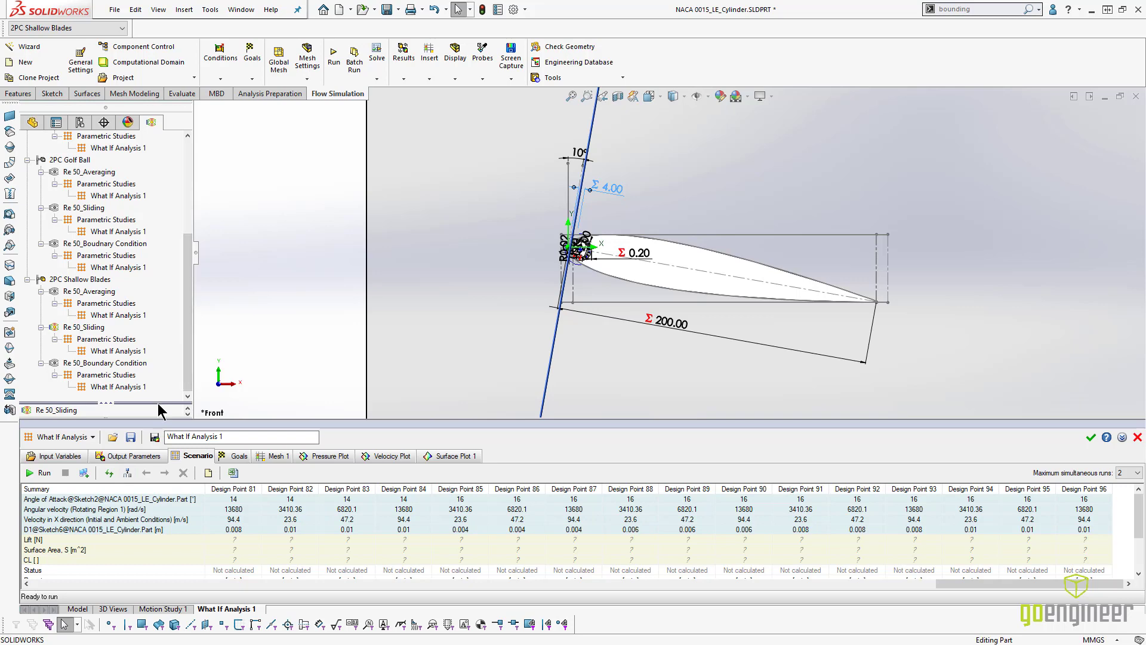
# - Set the automatic global mesh level of the Re 50_Sliding project to 3
pyautogui.doubleClick(107, 403)
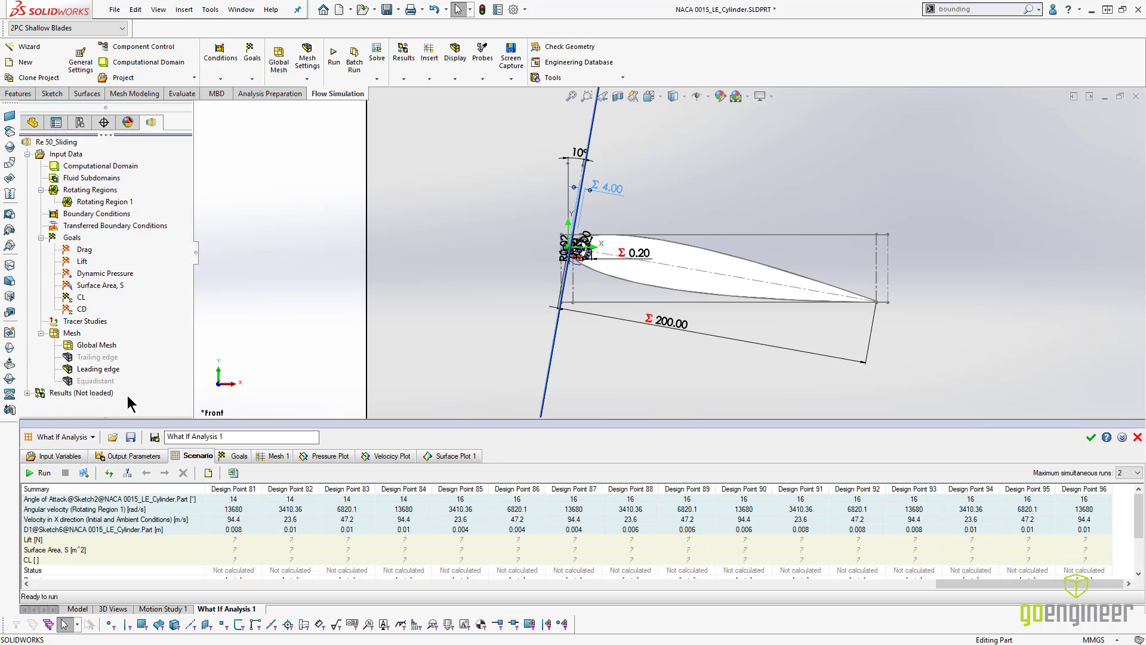
pyautogui.click(284, 62)
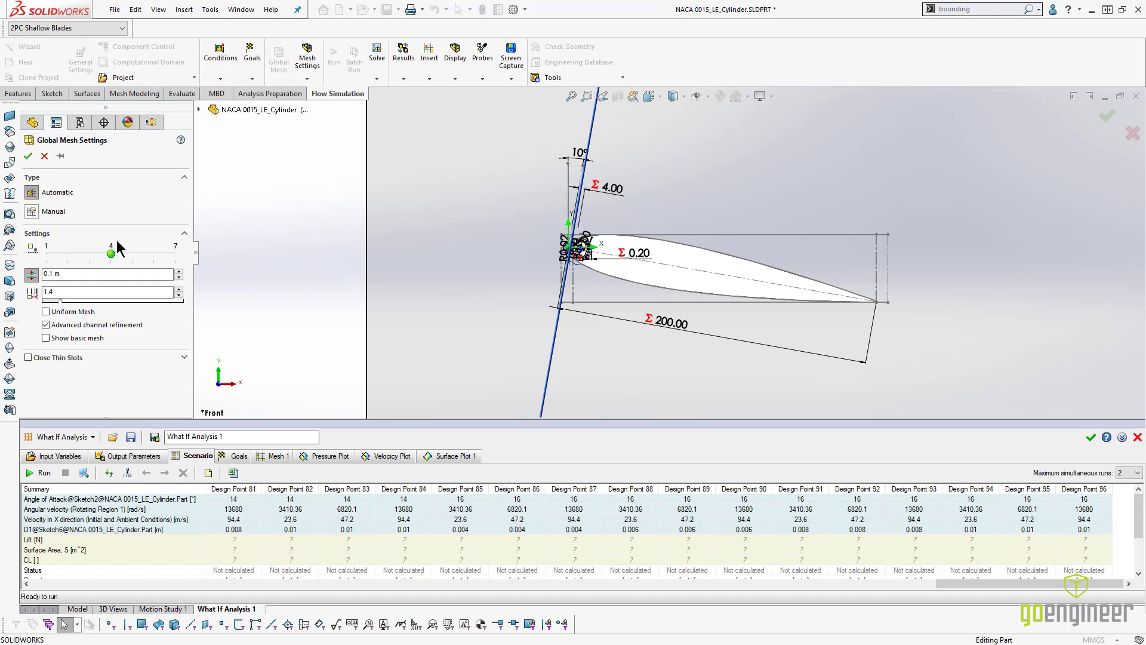
pyautogui.moveTo(111, 253); pyautogui.dragTo(80, 252)
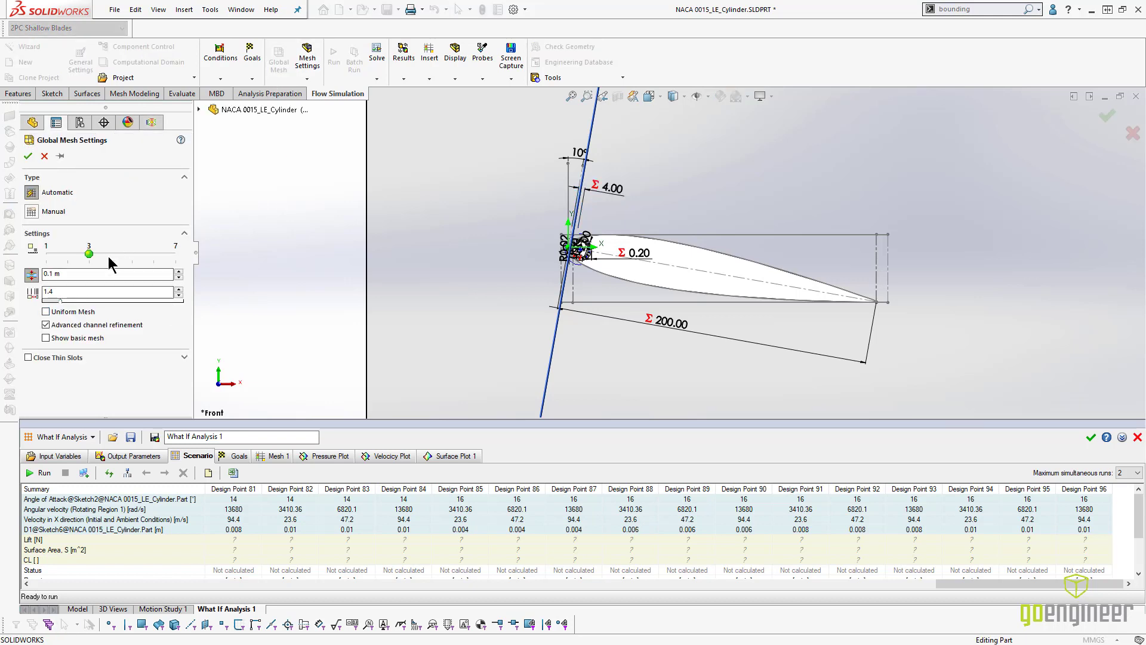
pyautogui.click(28, 156)
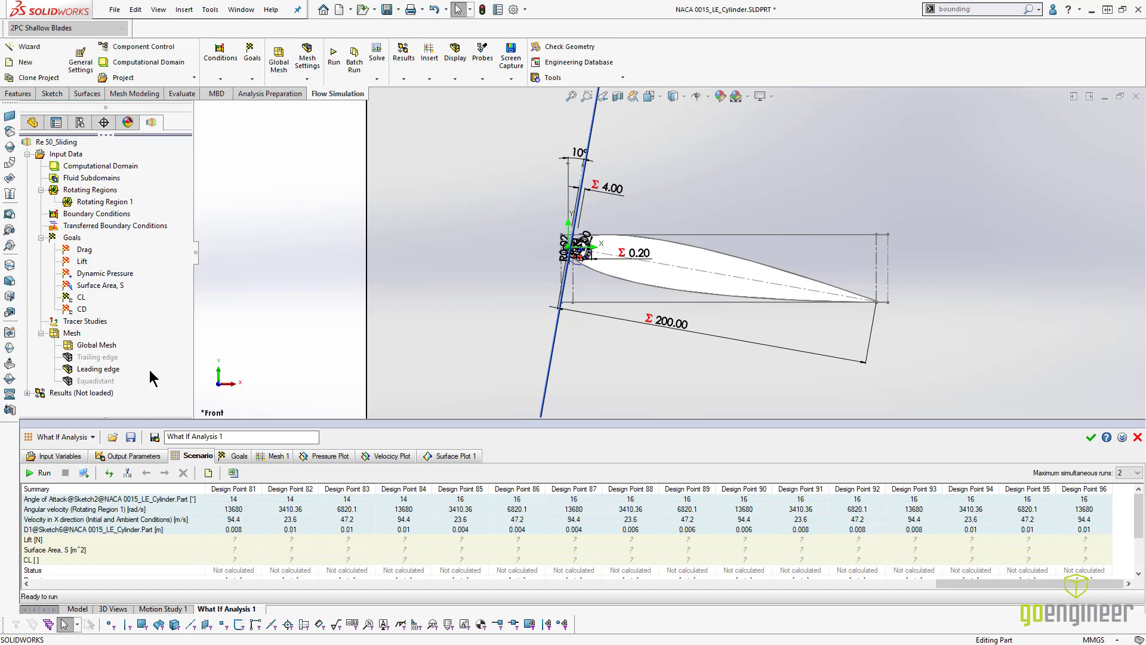